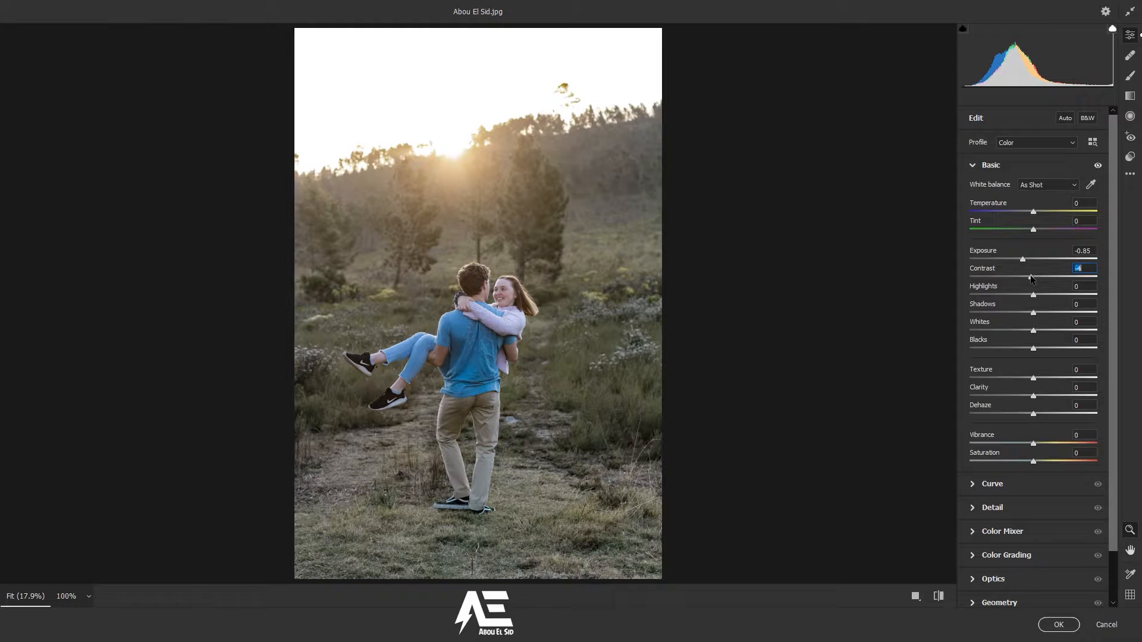
Step: Set the photo's Highlights to -62, Shadows to +10, Whites to +3 and Blacks to -51
left_click_drag(1039, 296, 998, 304)
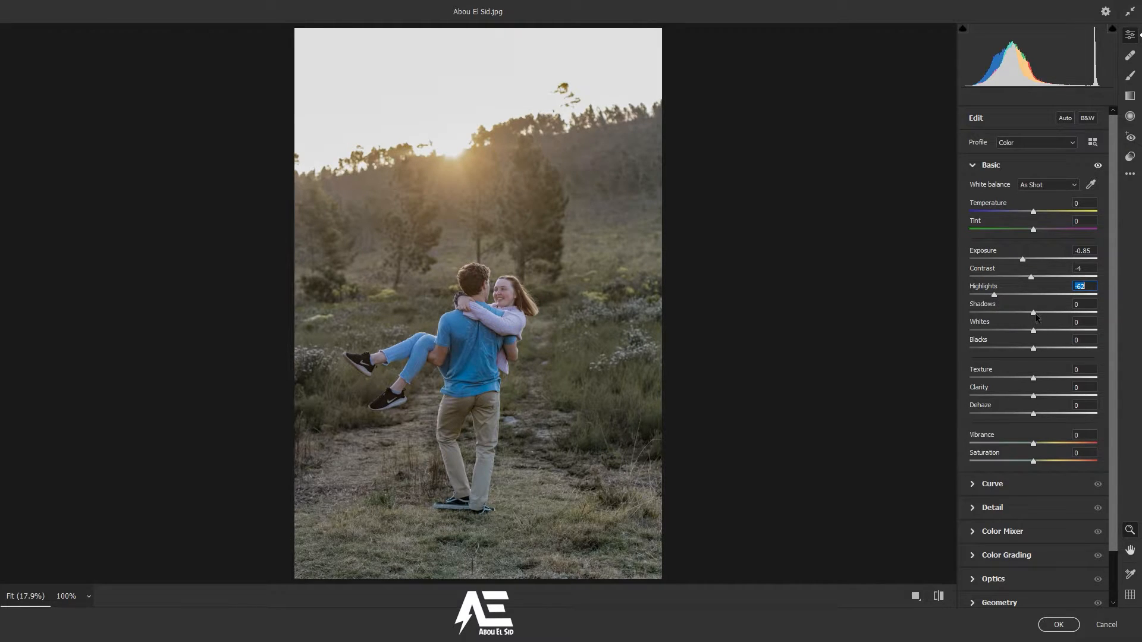
left_click_drag(1033, 312, 1041, 315)
left_click(1035, 332)
left_click_drag(1035, 332, 1037, 332)
left_click_drag(1033, 348, 1001, 352)
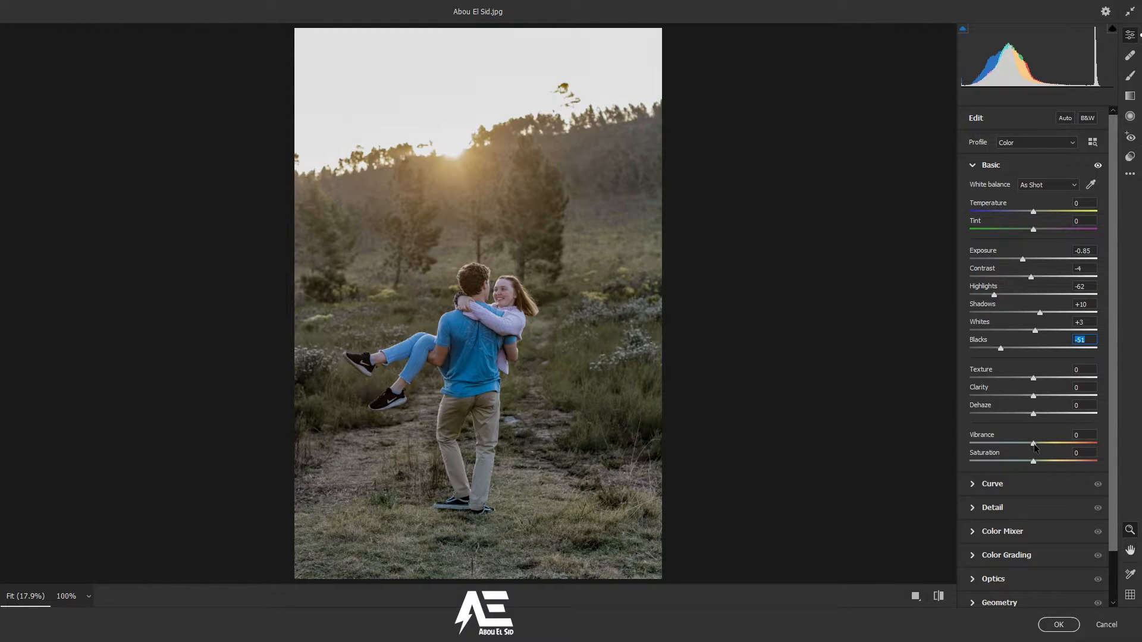
Step: Set Vibrance to -8, Saturation to -16 and Temperature to +5, and fine-tune the Tint
left_click_drag(1033, 446, 1030, 446)
left_click_drag(1032, 461, 1022, 467)
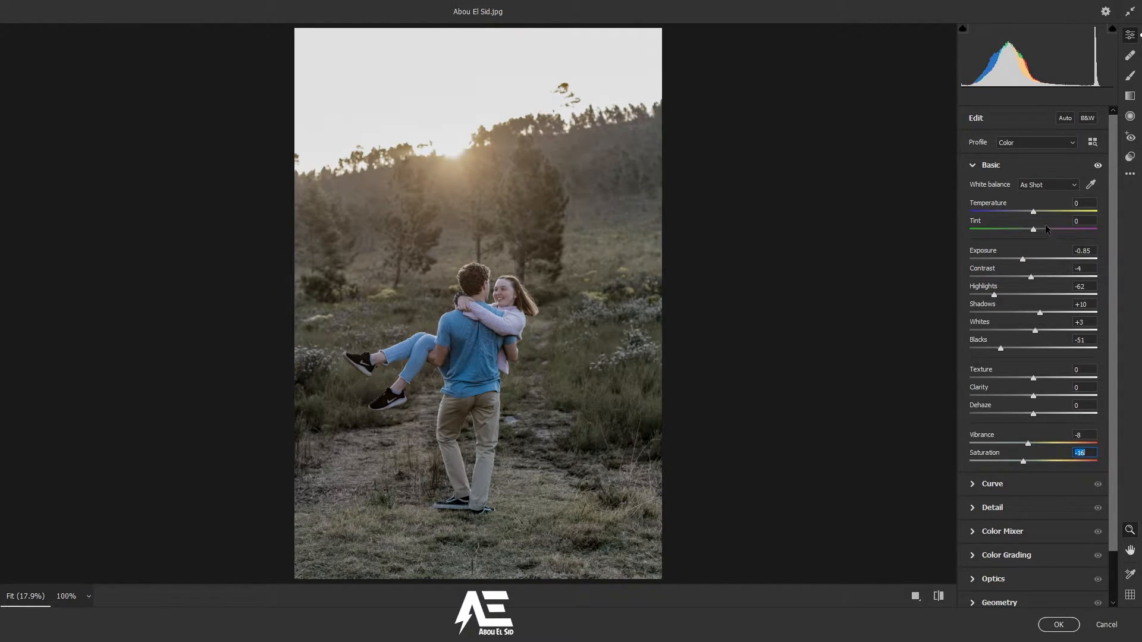
left_click_drag(1035, 213, 1037, 214)
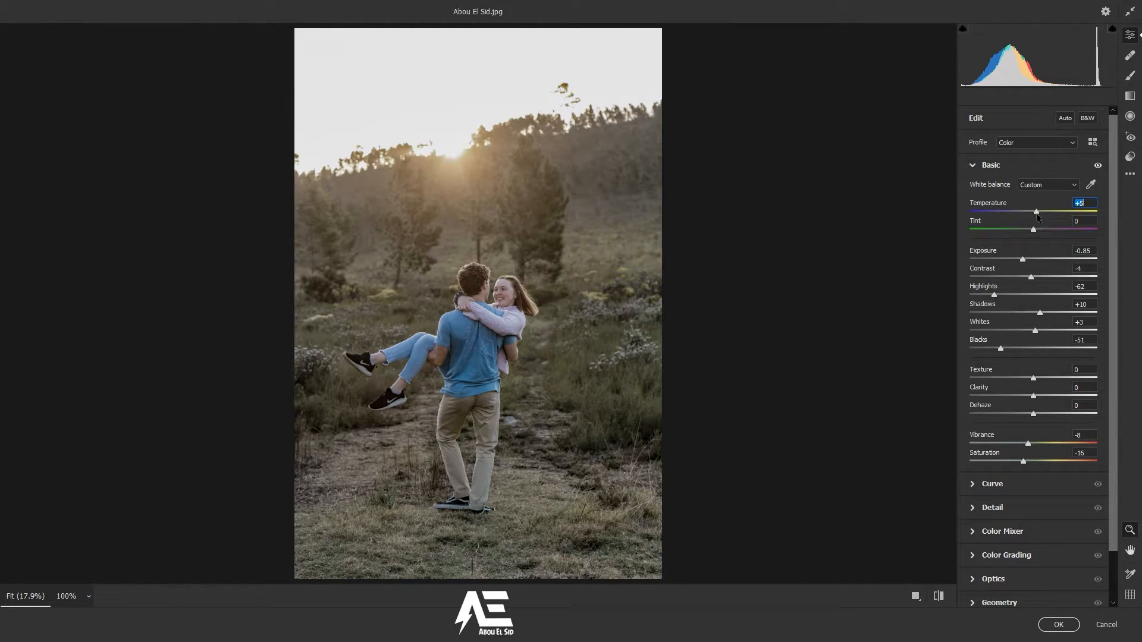
left_click_drag(1034, 231, 1034, 232)
Step: Apply the favorite preset "curve" to the photo and return to the edit adjustments
left_click(1009, 484)
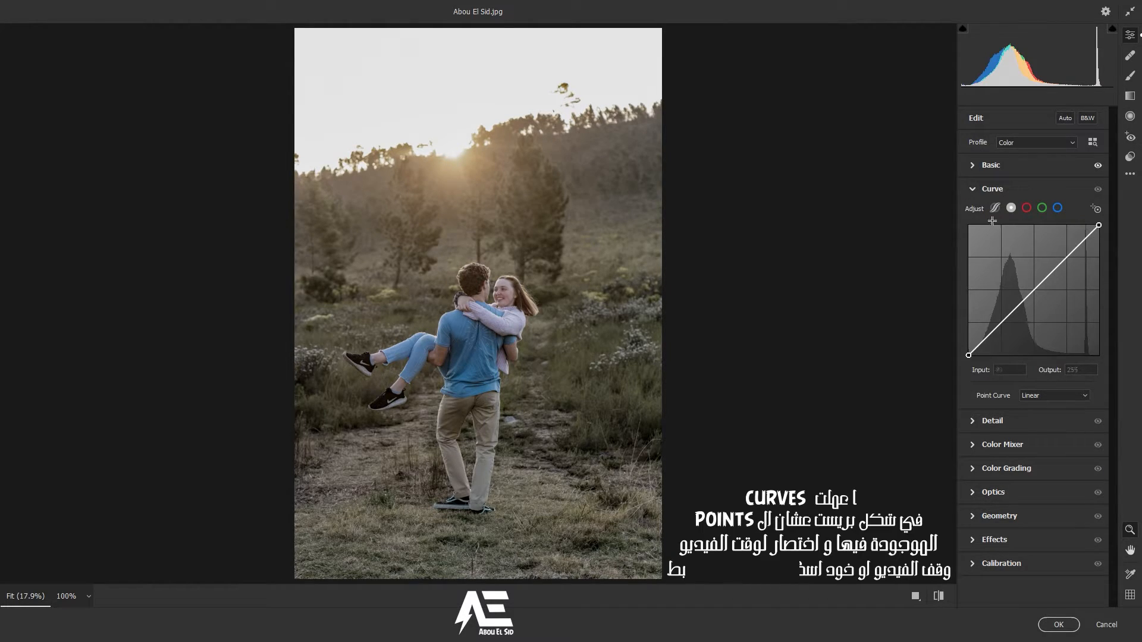
left_click(1027, 208)
left_click(1042, 208)
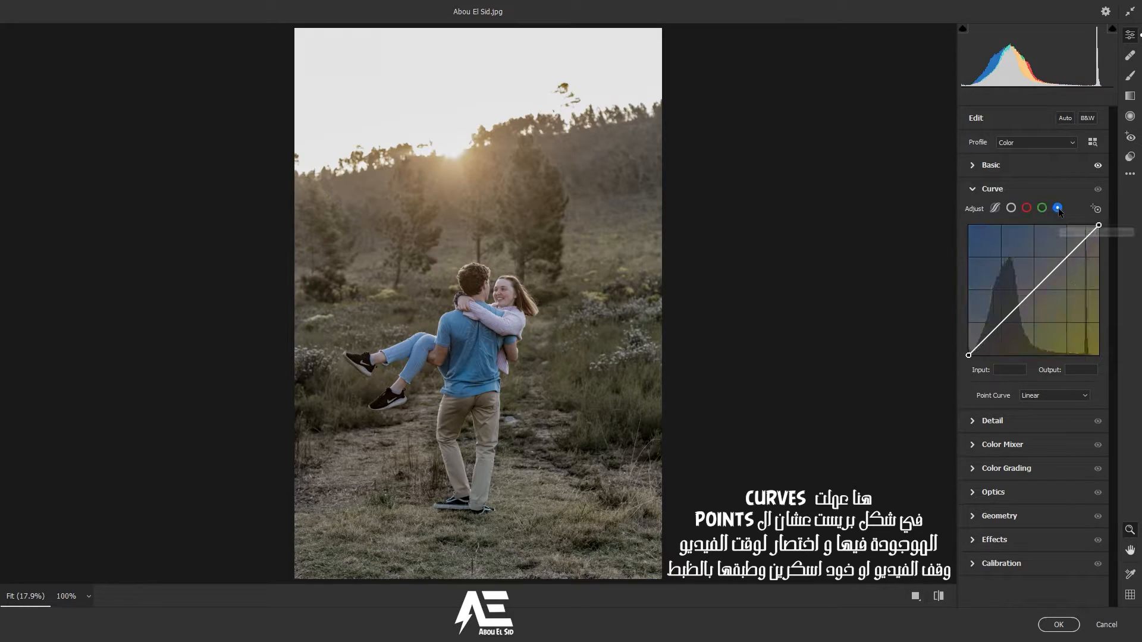
left_click(1058, 208)
left_click(1130, 157)
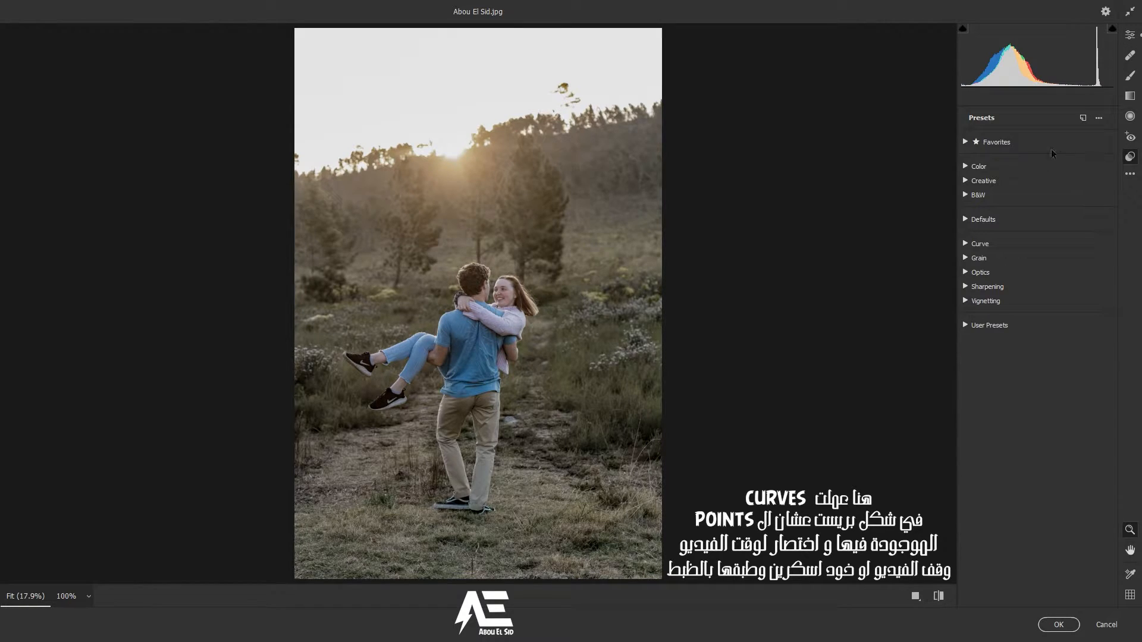
left_click(966, 142)
left_click(992, 156)
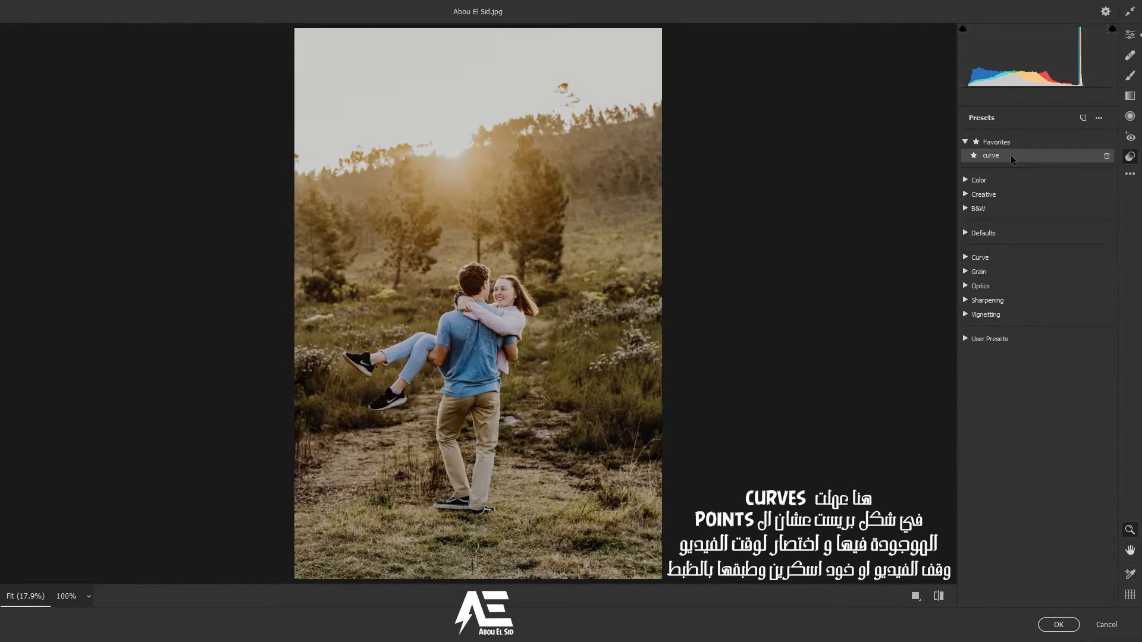
left_click(965, 142)
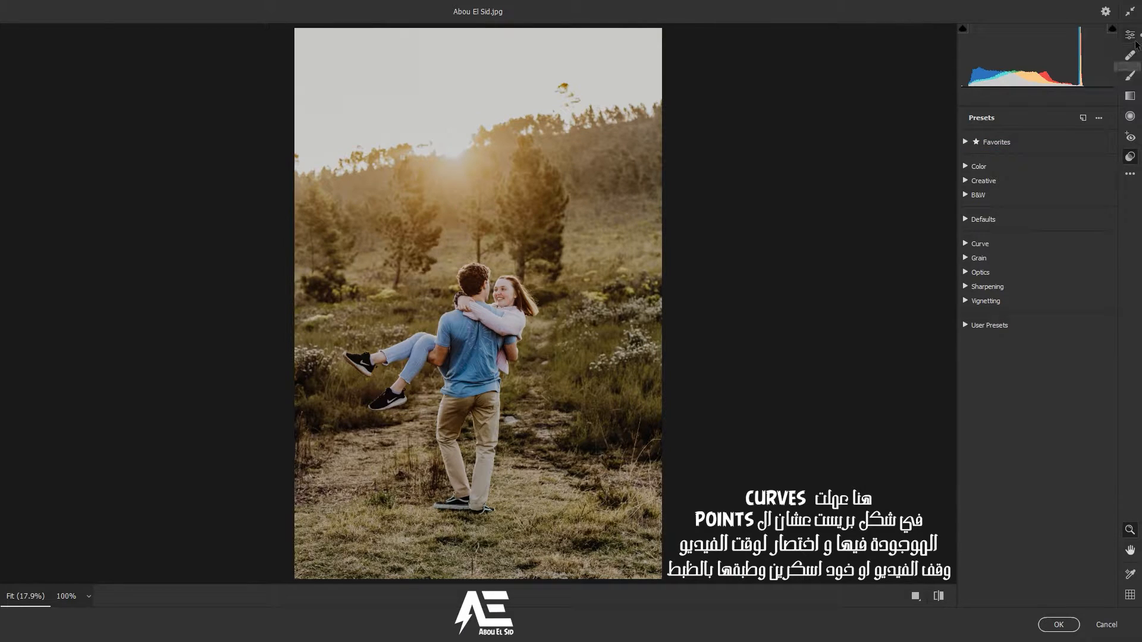
left_click(1130, 35)
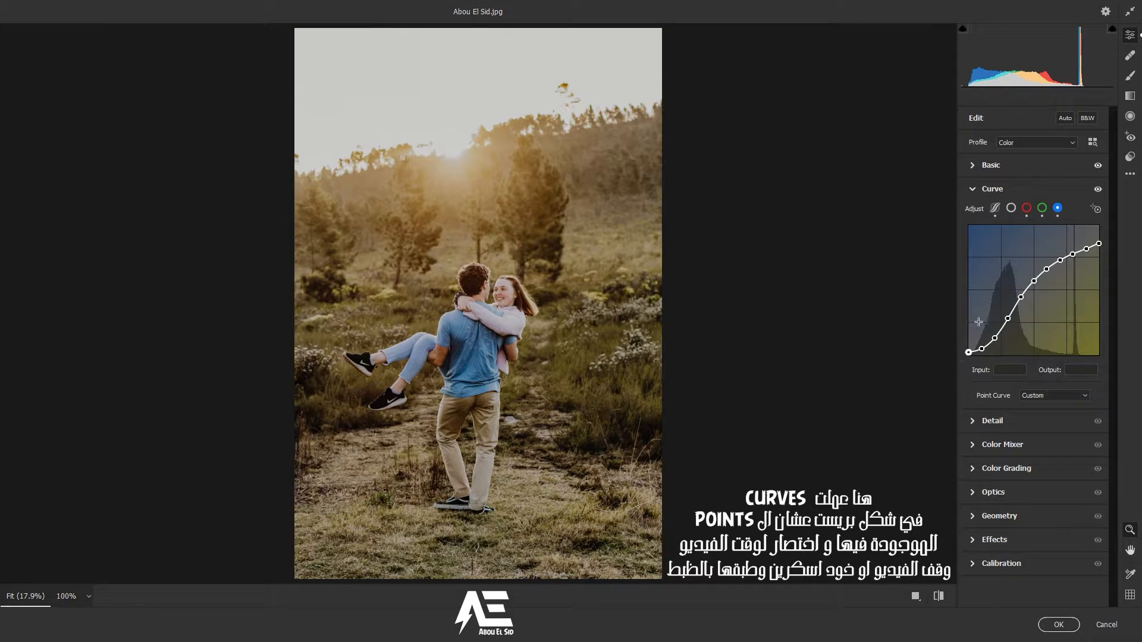
Step: Examine the point curves of the RGB, red, green and blue channels
left_click(1042, 208)
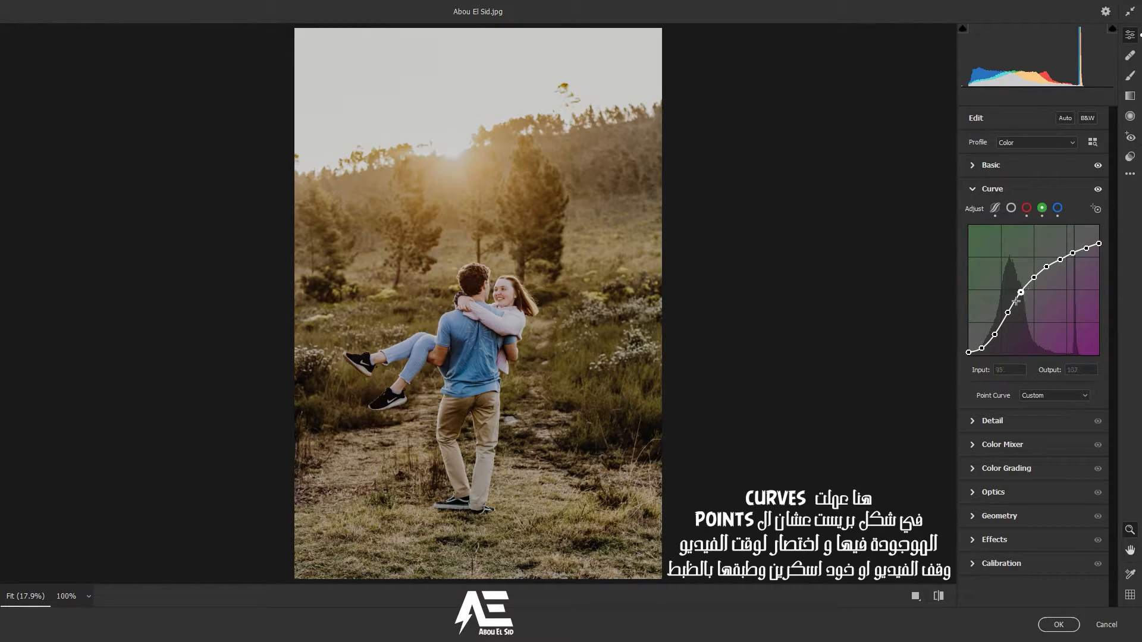
left_click(1029, 213)
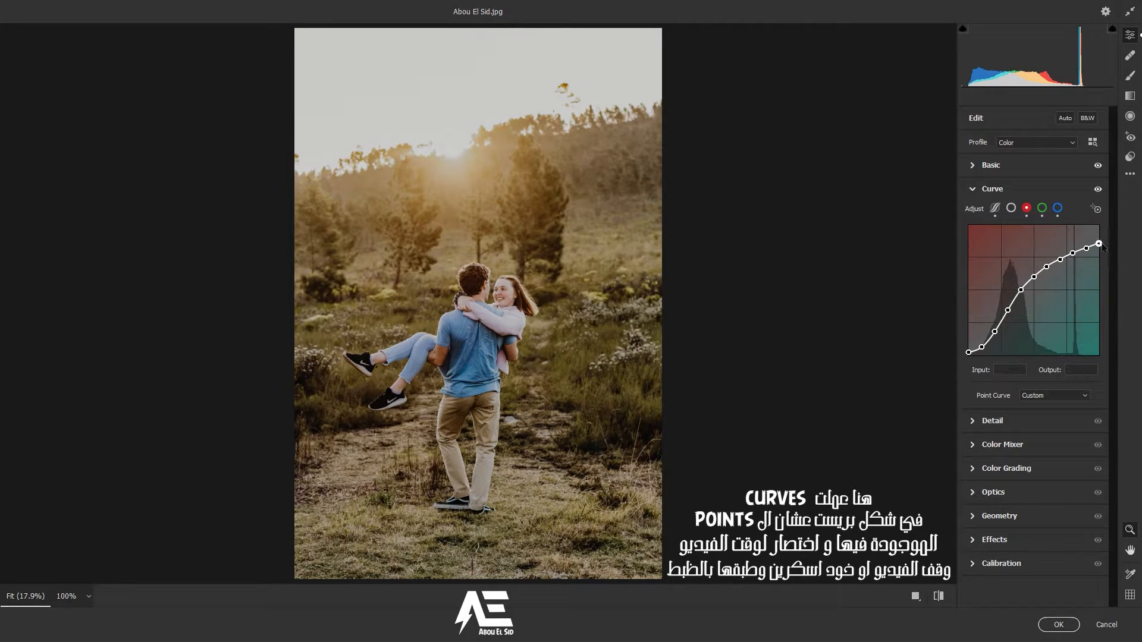
left_click(1011, 208)
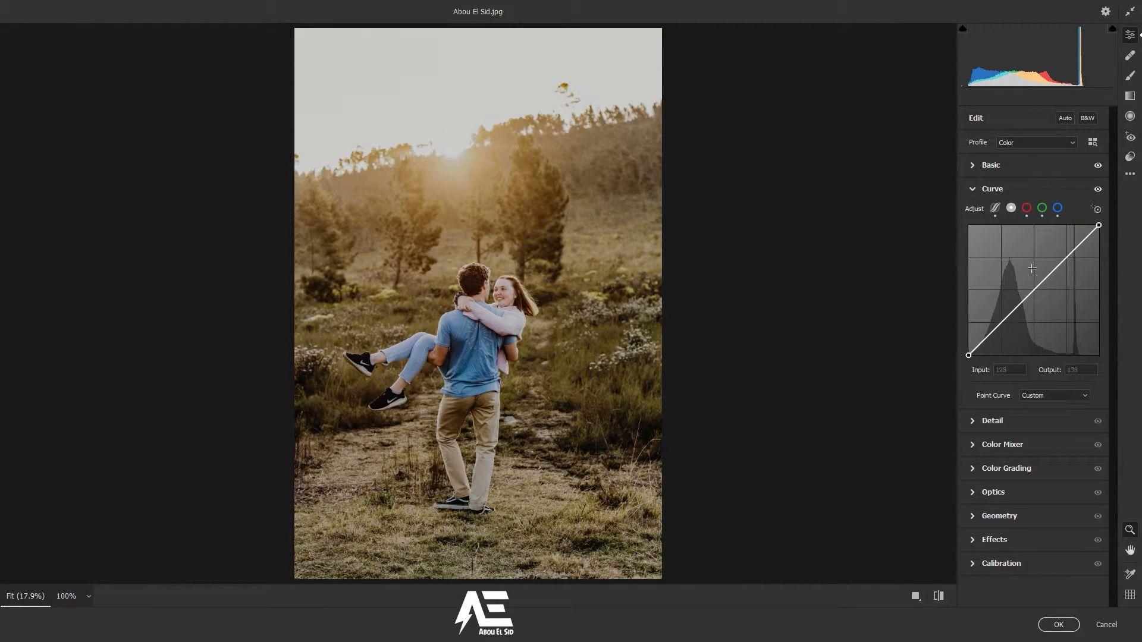
left_click(1027, 209)
left_click(1042, 209)
left_click(1057, 209)
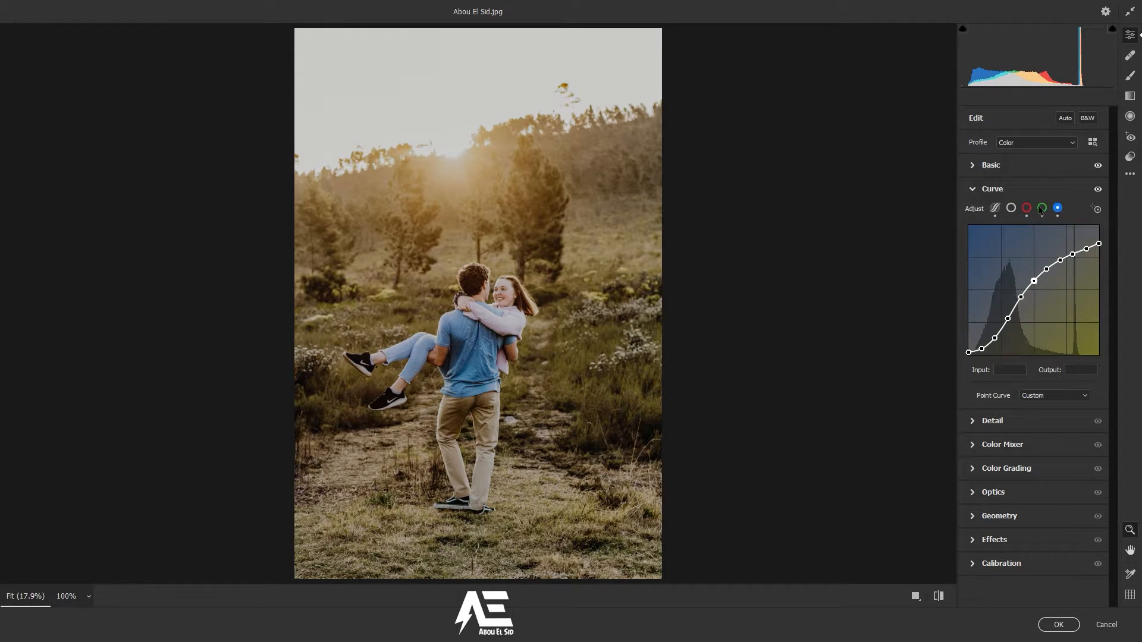
left_click(993, 191)
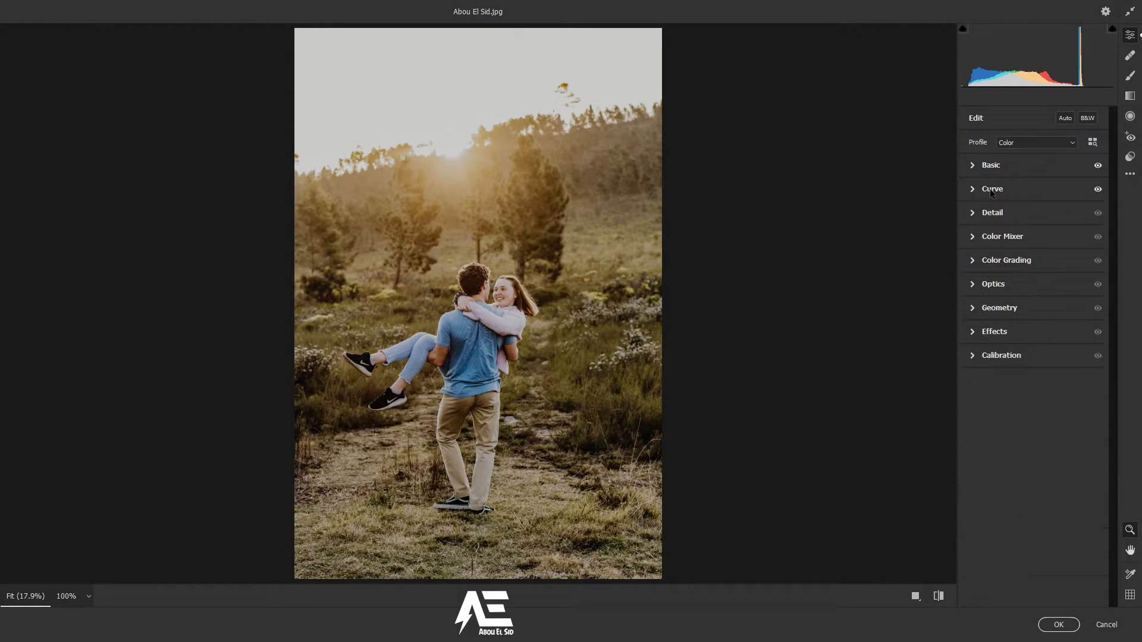
Step: Set the Color Mixer hues to Reds +9, Oranges +18, Yellows -72 and Greens -100, and lower the Blues hue slightly
left_click(1008, 239)
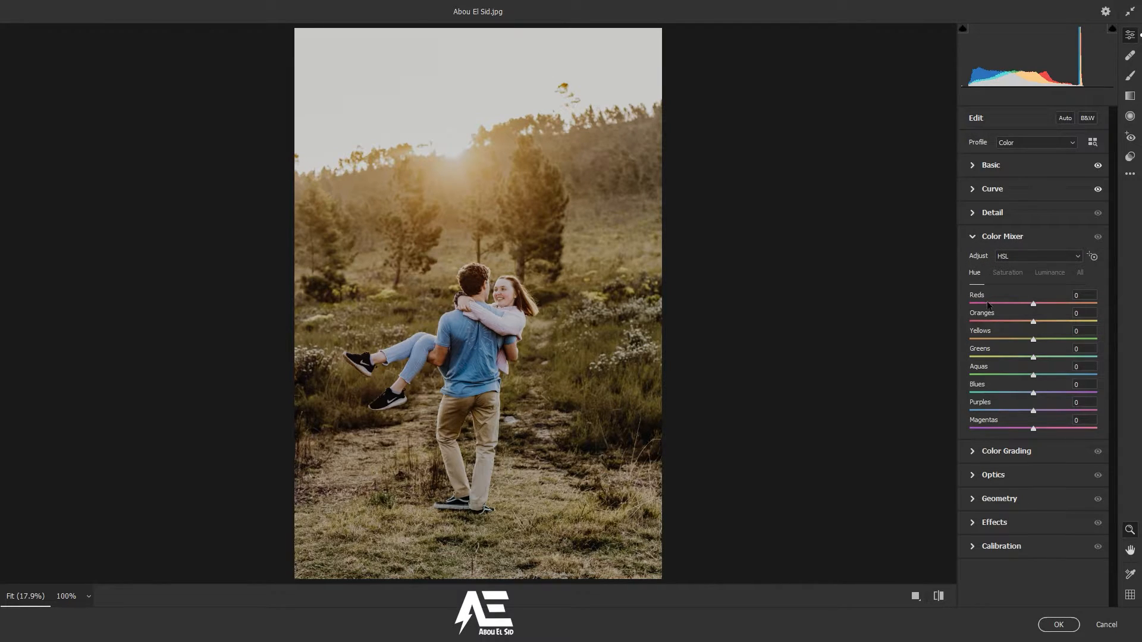
left_click_drag(1035, 307, 1039, 309)
left_click_drag(1033, 322, 989, 339)
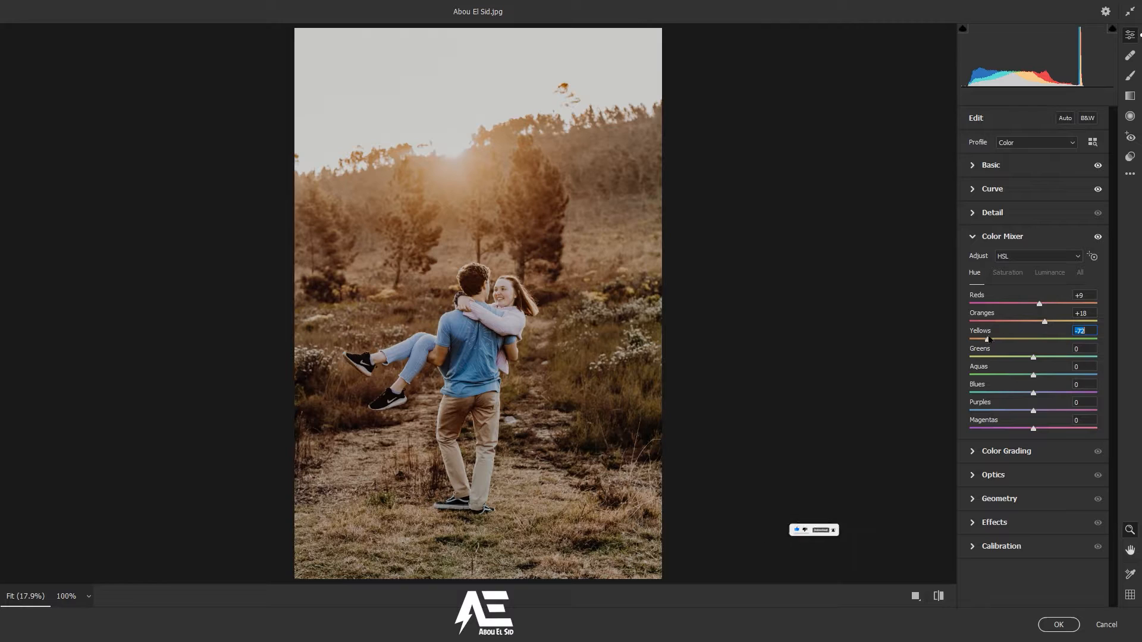
left_click_drag(1032, 356, 968, 364)
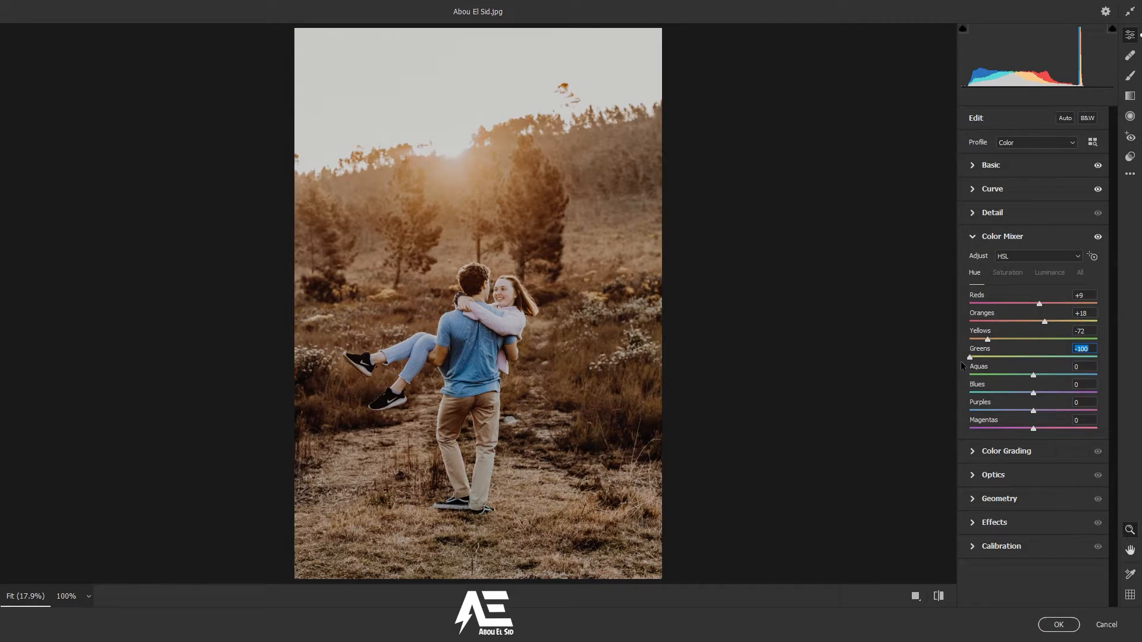
left_click(1045, 369)
left_click(1060, 387)
left_click_drag(1031, 392, 1024, 394)
key("Tab")
key("Tab")
Step: Set the Color Mixer saturation to Reds -18, Oranges -3, Yellows -16, Greens -72, Aquas -8 and Blues -65
left_click(1008, 273)
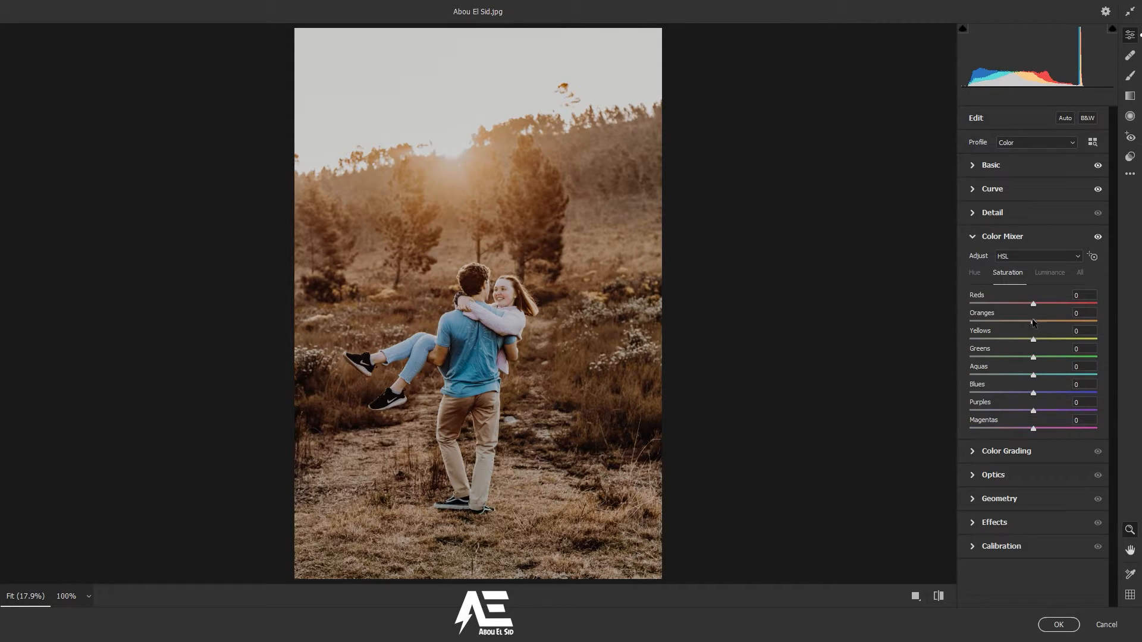
left_click_drag(1034, 305, 1025, 348)
left_click(1034, 357)
left_click_drag(1035, 357, 1003, 366)
left_click_drag(1035, 375, 1015, 398)
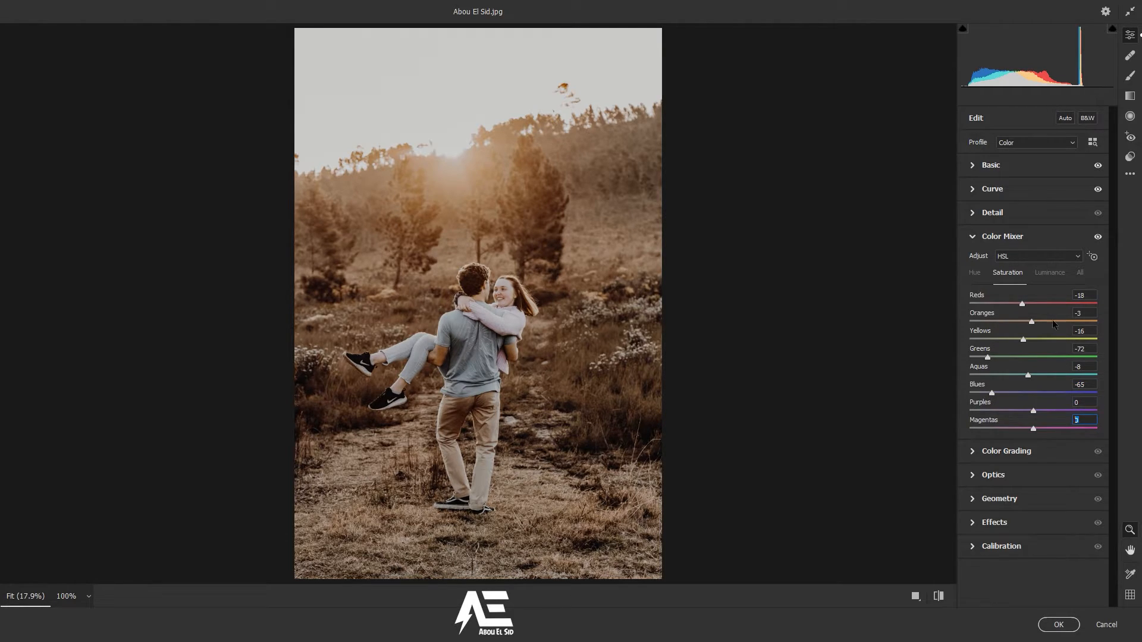
Step: Set the Color Mixer luminance to Reds -33, Oranges -42, Yellows -58, Greens -5 and Blues -48
left_click(1043, 274)
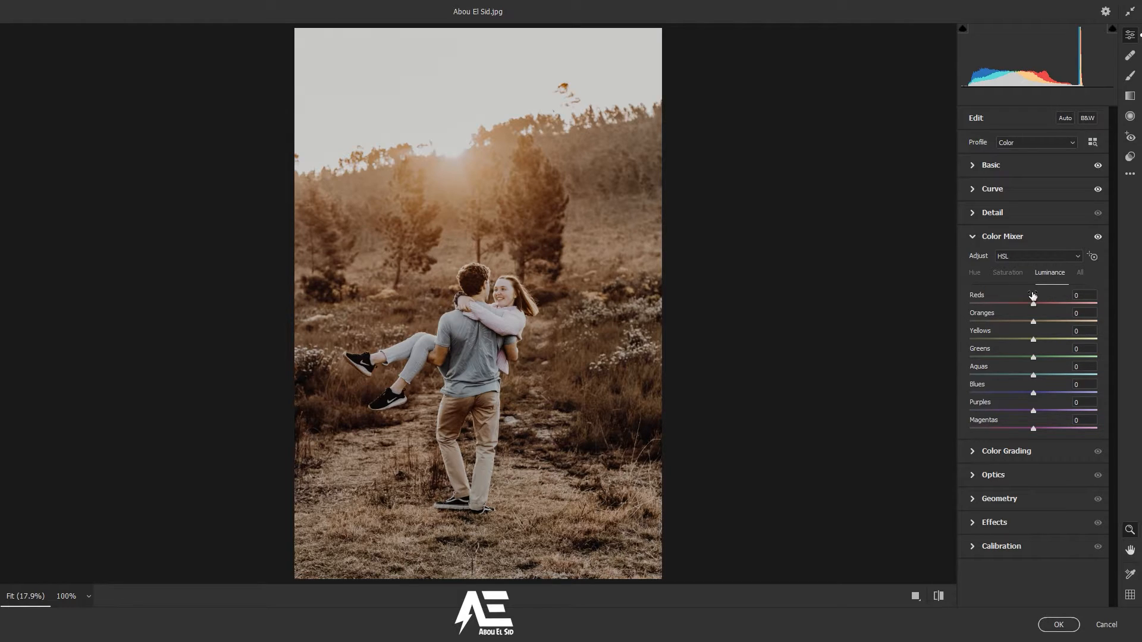
left_click_drag(1033, 304, 1012, 324)
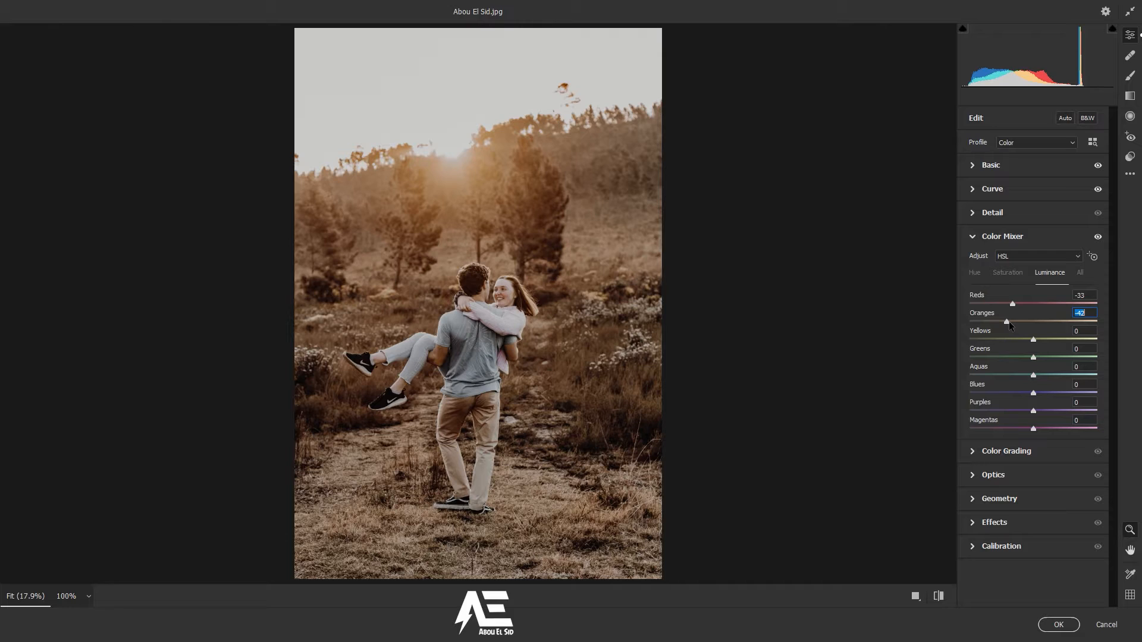
left_click_drag(1033, 340, 1004, 350)
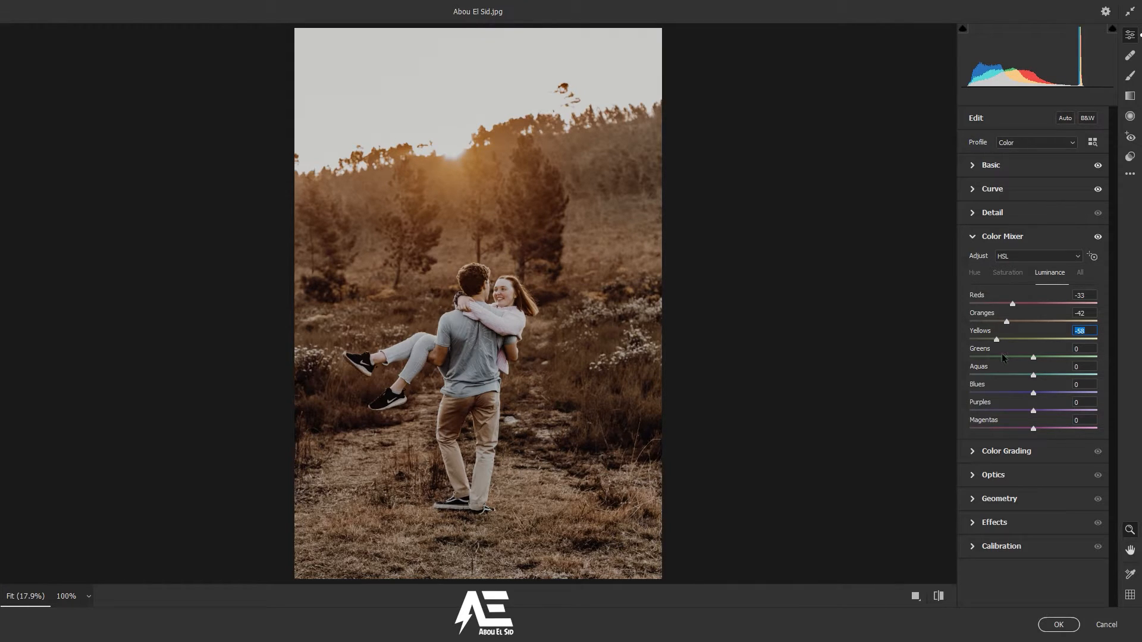
left_click_drag(1033, 359, 1031, 361)
left_click(1053, 373)
left_click_drag(1033, 393, 1019, 397)
left_click_drag(1017, 395, 1012, 392)
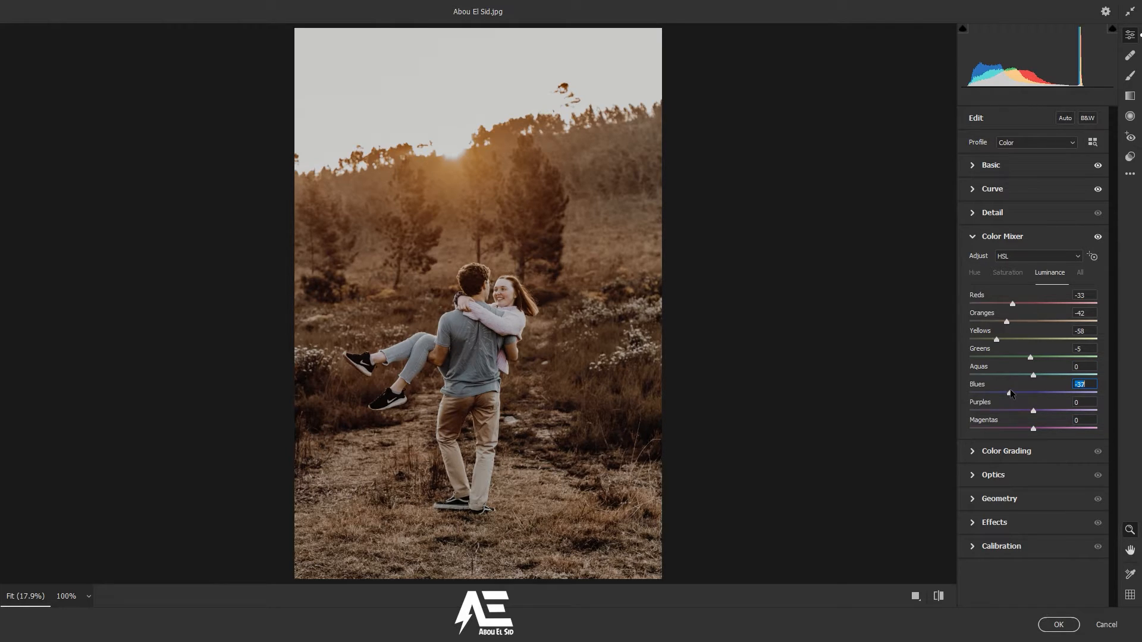
key("Tab")
key("Tab")
left_click_drag(1011, 392, 1004, 392)
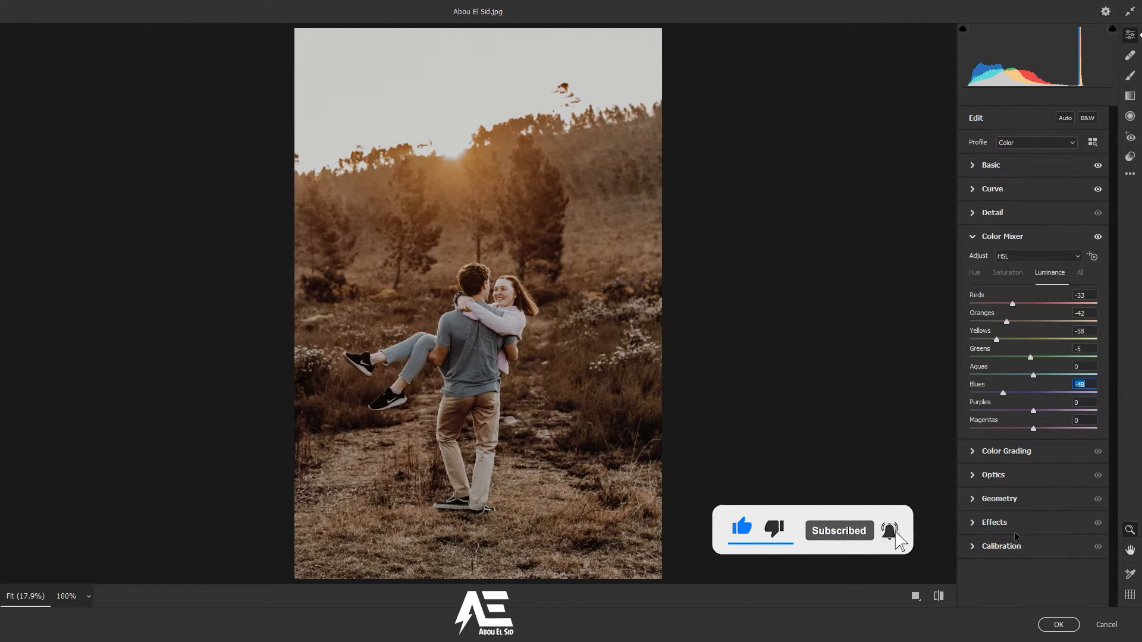
Step: Calibrate the colors with Shadows Tint +3, Red Primary Saturation -15 and Green Primary Hue +47
left_click(1016, 547)
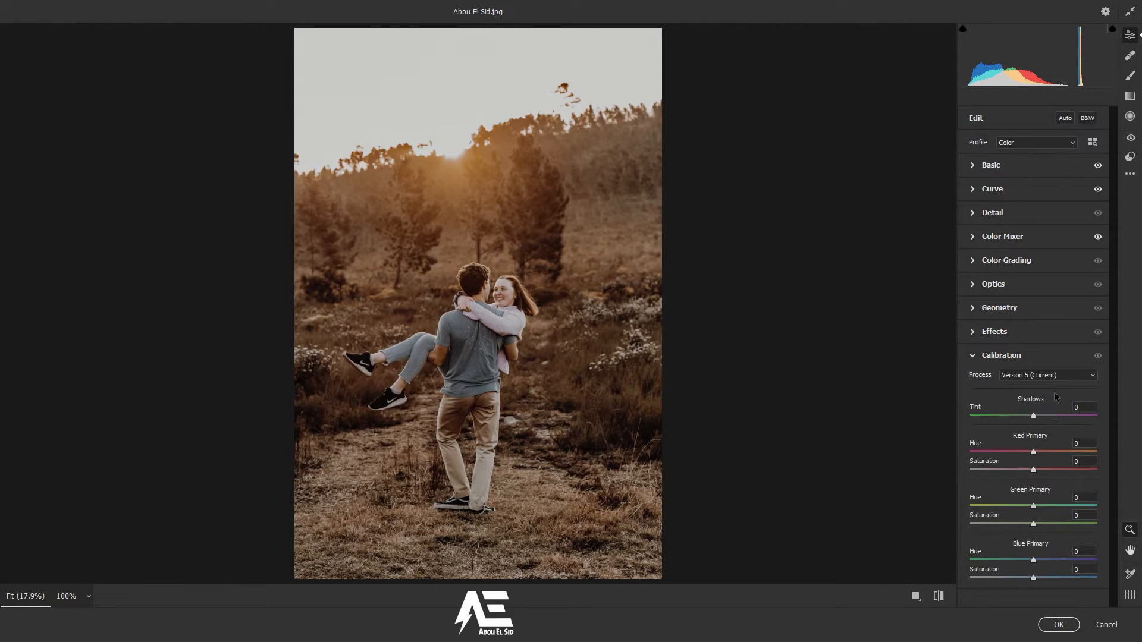
left_click(1034, 416)
left_click(1025, 467)
left_click_drag(1036, 473, 1021, 471)
left_click_drag(1033, 506, 1061, 509)
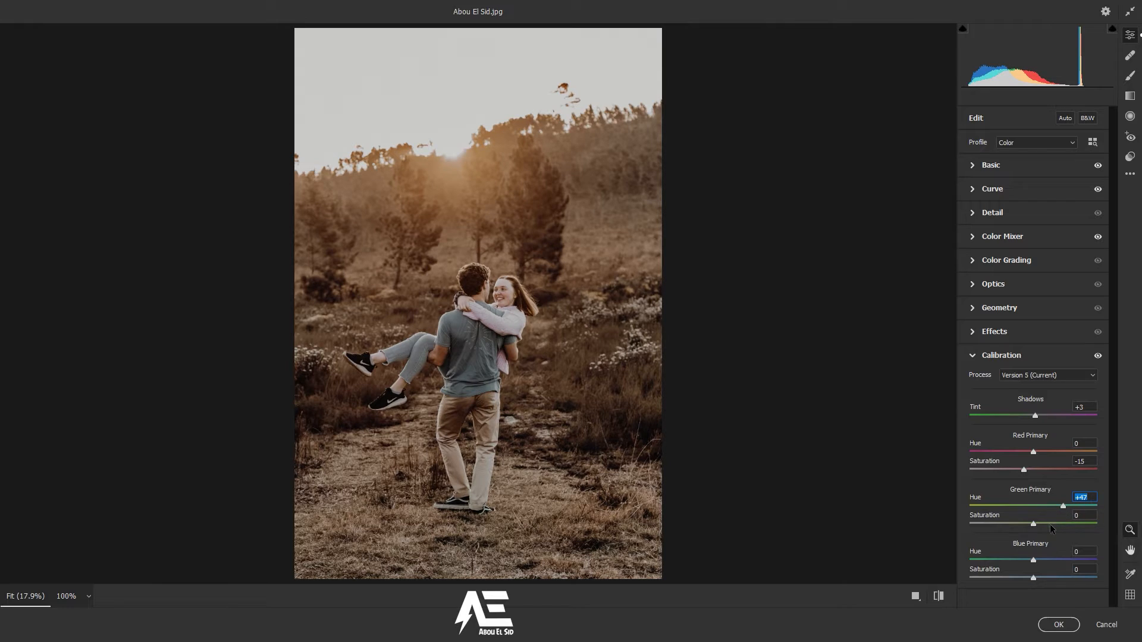
Step: Set Green Primary Saturation to -14, Blue Primary Hue to -17 and Saturation to +6, and compare before and after side by side
left_click_drag(1036, 524, 1033, 524)
key("Down")
key("Down")
left_click(1082, 549)
mouse_move(1036, 561)
left_mouse_down()
mouse_move(1019, 561)
mouse_move(1037, 578)
left_mouse_up()
left_click(939, 596)
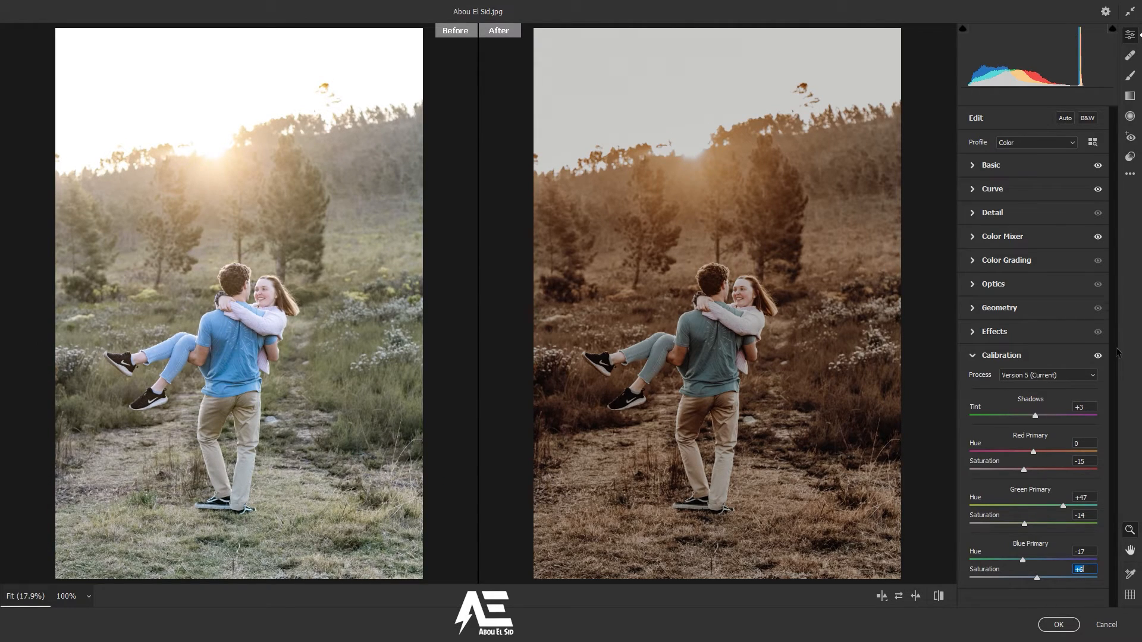
left_click(1021, 358)
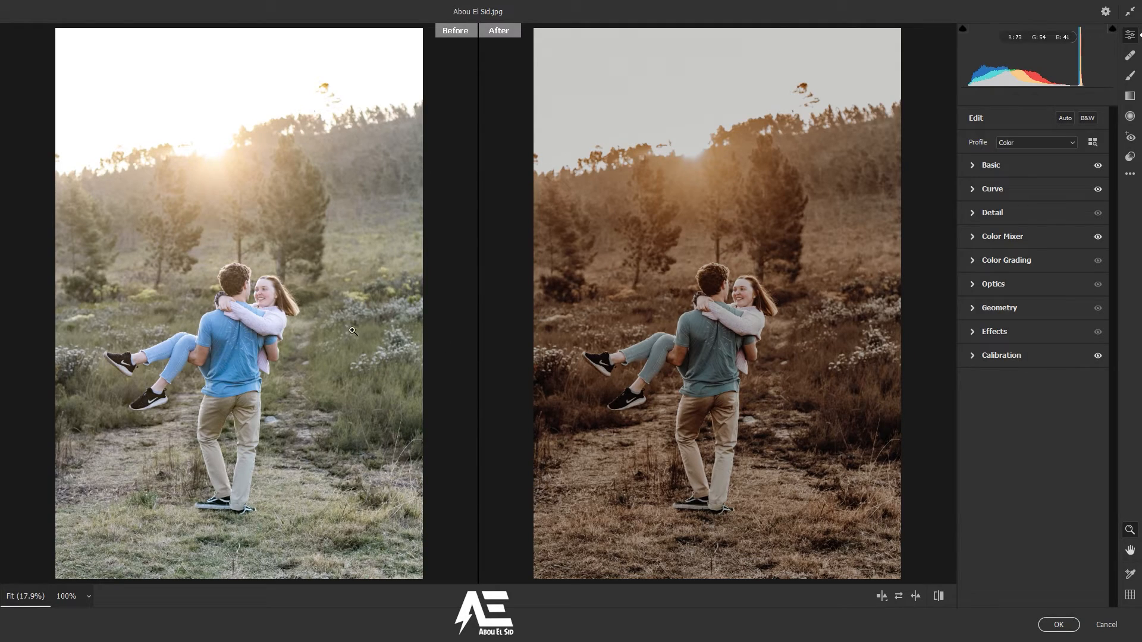
Step: Save the default subset of settings as a Camera Raw preset named "Abou El Sid" and apply the adjustments to the photo
left_click(1130, 174)
left_click(1003, 325)
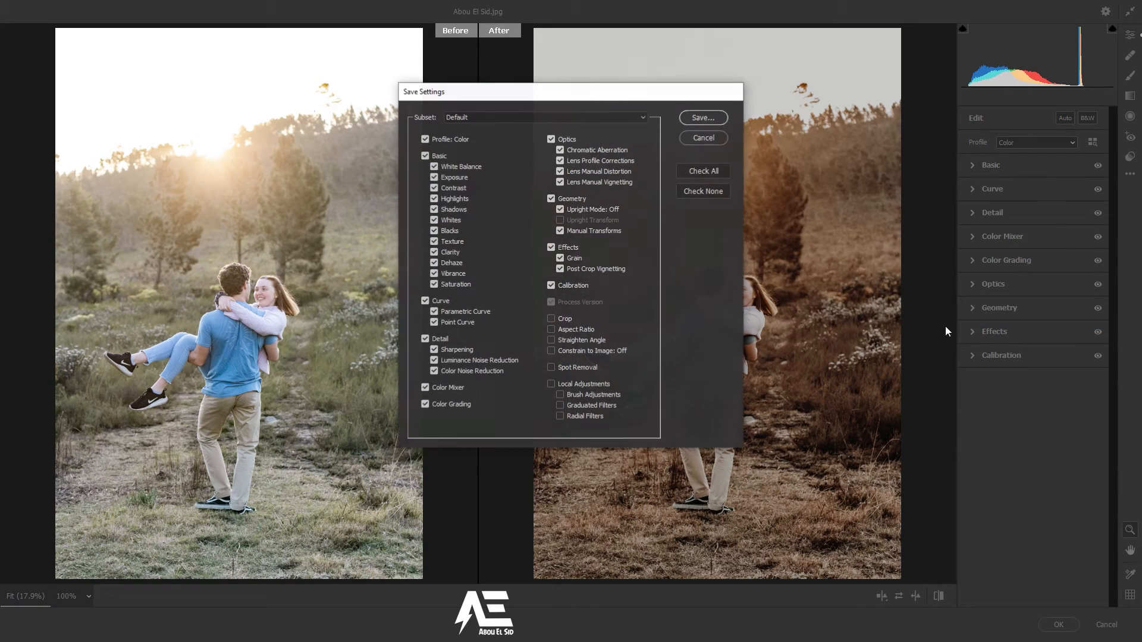
left_click(701, 122)
type("Abou El Sid")
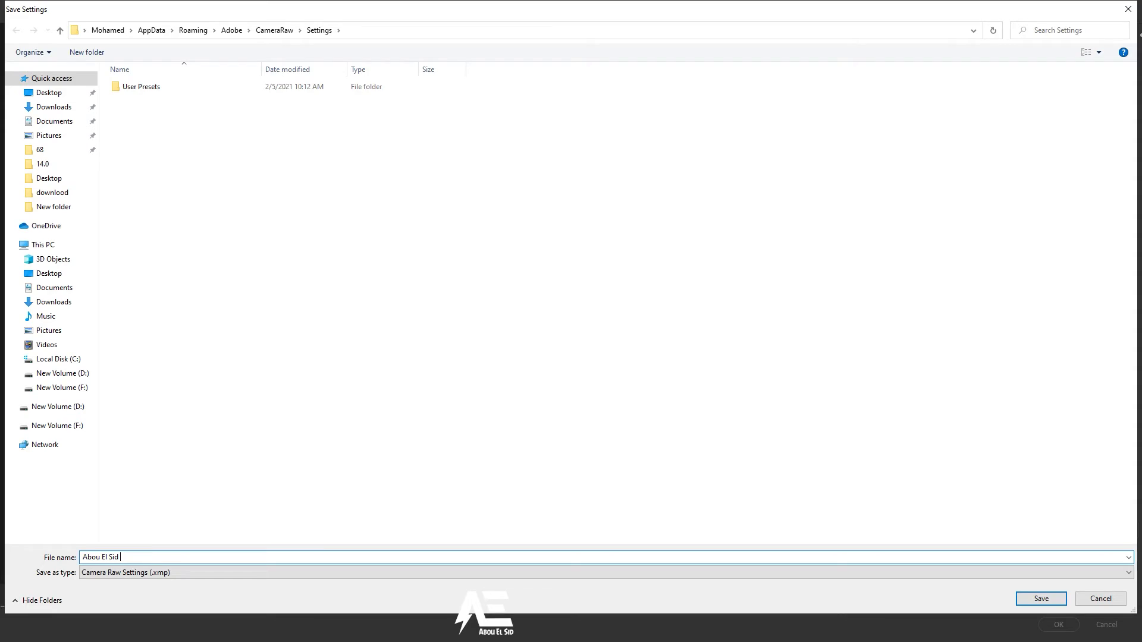
key("Return")
key("Return")
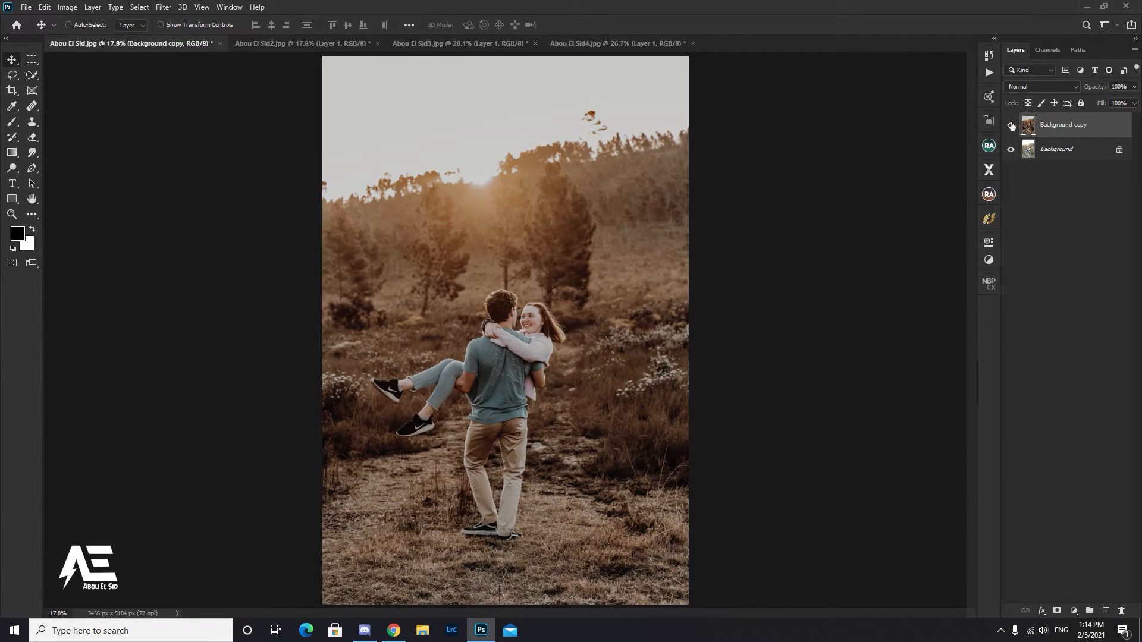
Step: Compare the graded Background copy layer with the original photo beneath it
left_click(1012, 125)
left_click(1011, 125)
Step: Open Layer 1 of Abou El Sid2.jpg in Camera Raw and apply the "Abou El Sid" user preset to it
left_click(313, 50)
key("ctrl")
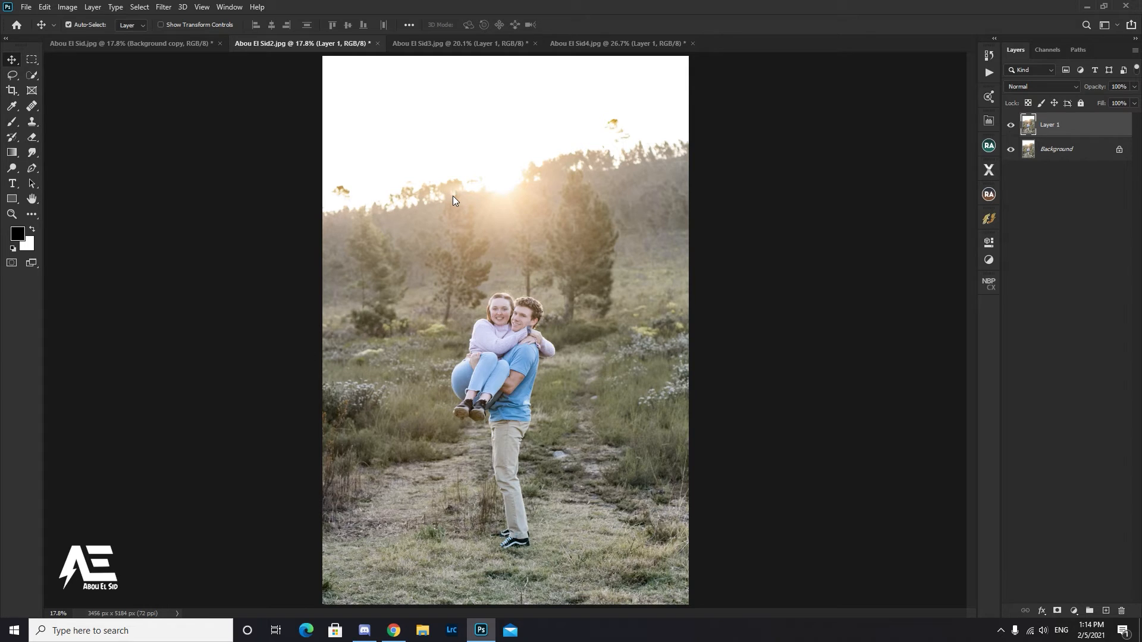
key("ctrl+shift+a")
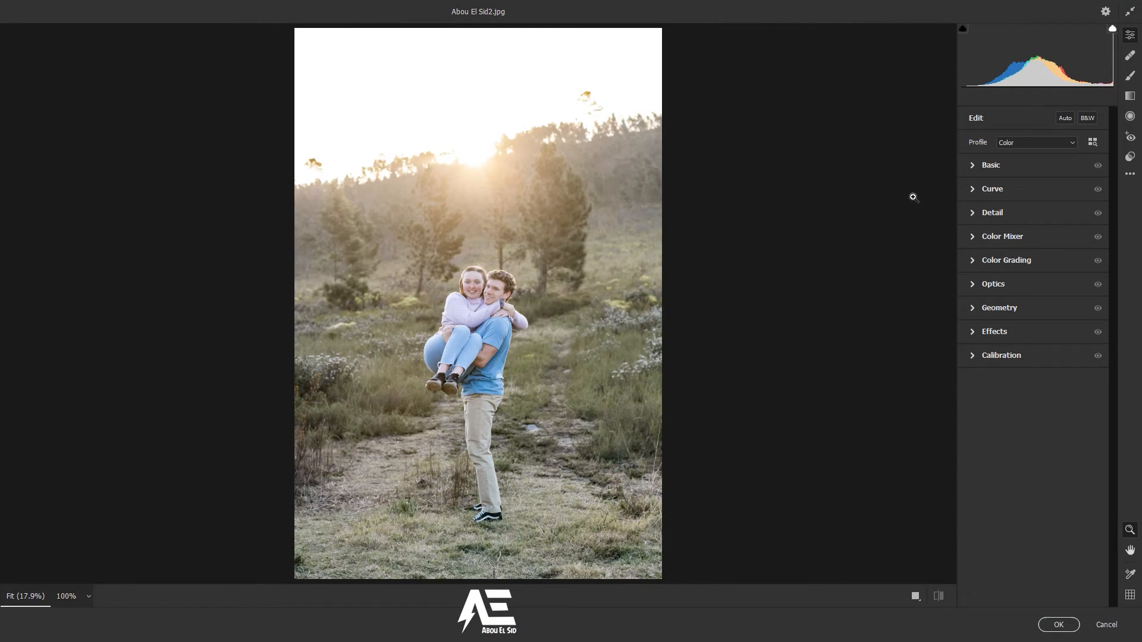
left_click(1130, 156)
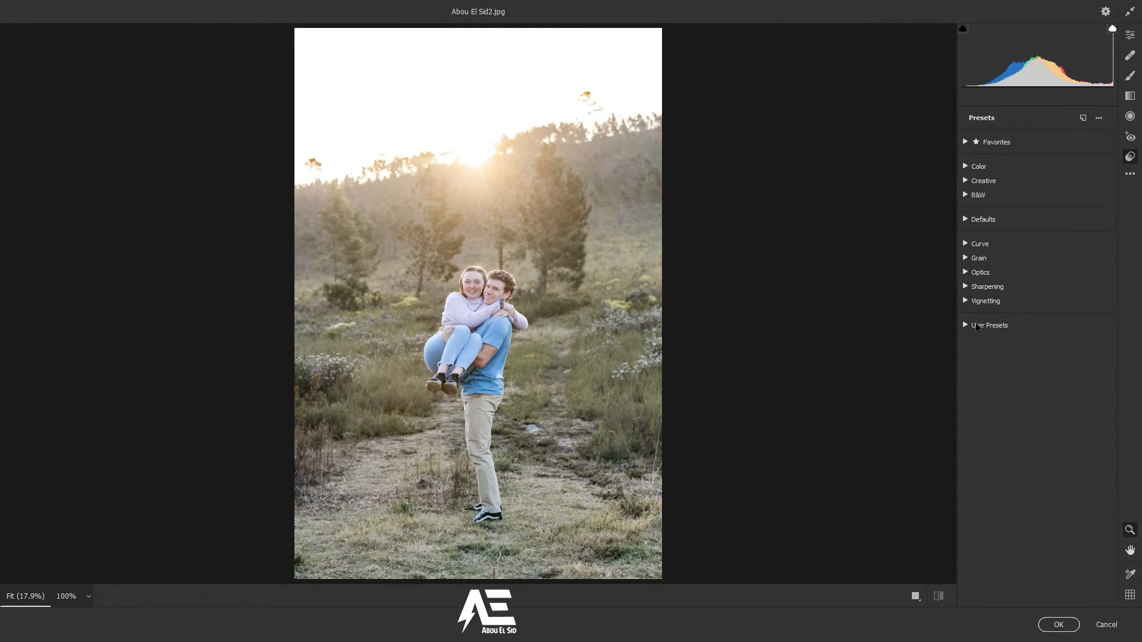
left_click(977, 325)
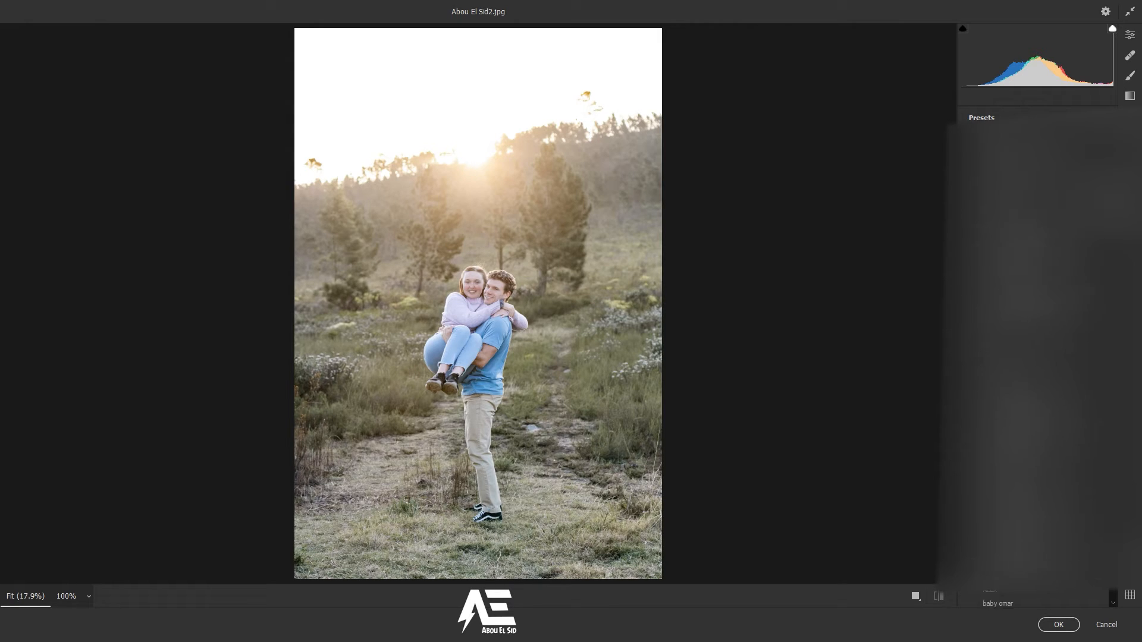
left_click(1029, 330)
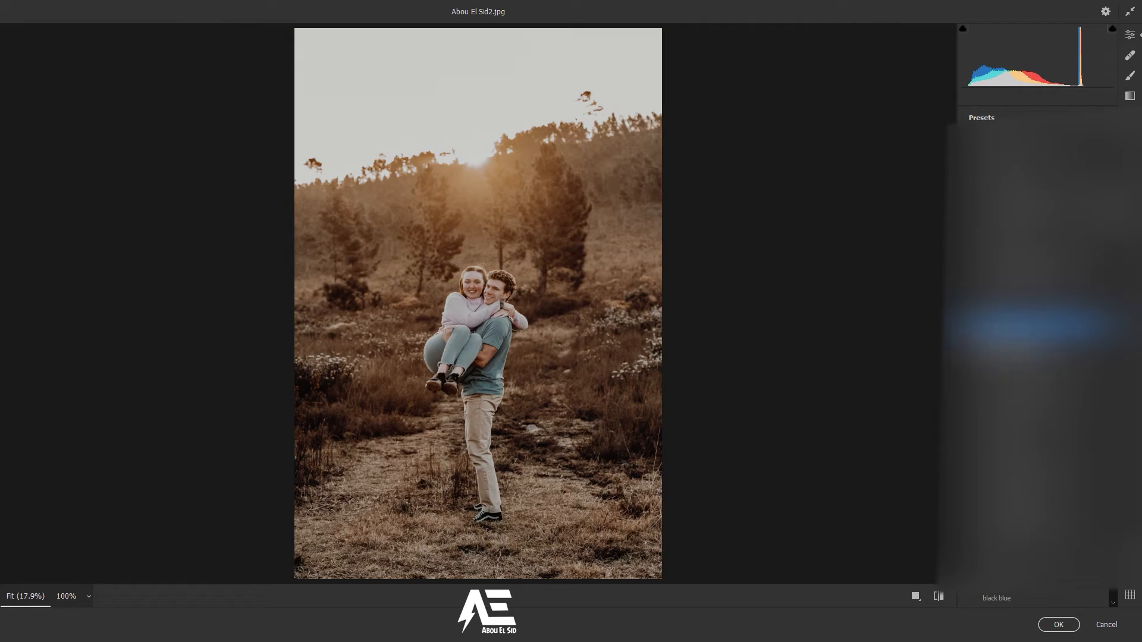
scroll(1034, 351, "up", 5)
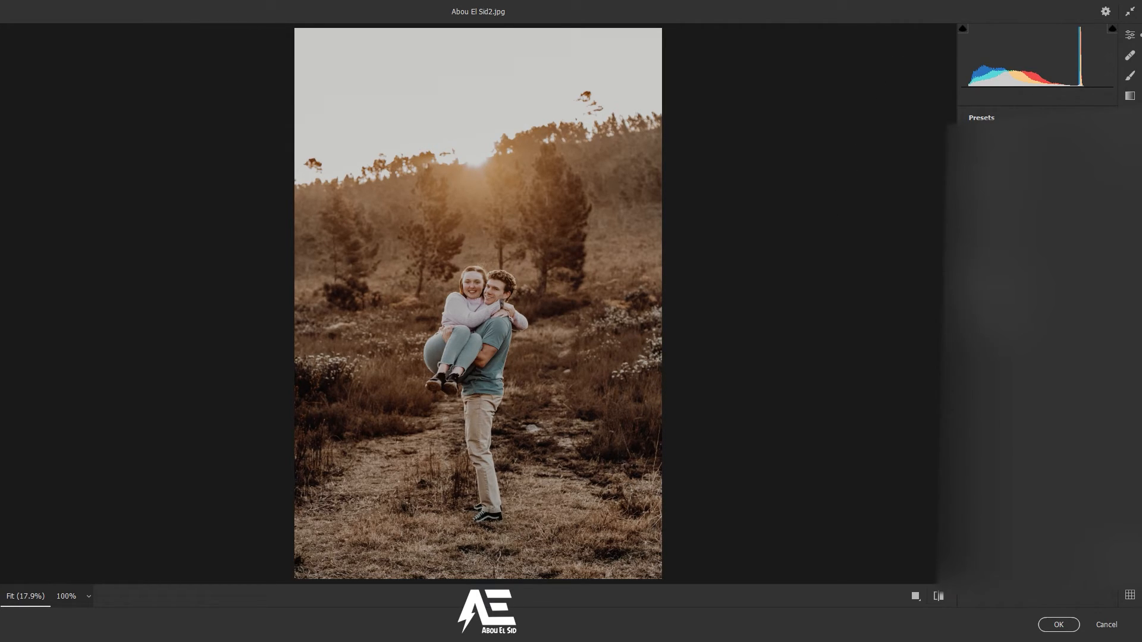
left_click(966, 143)
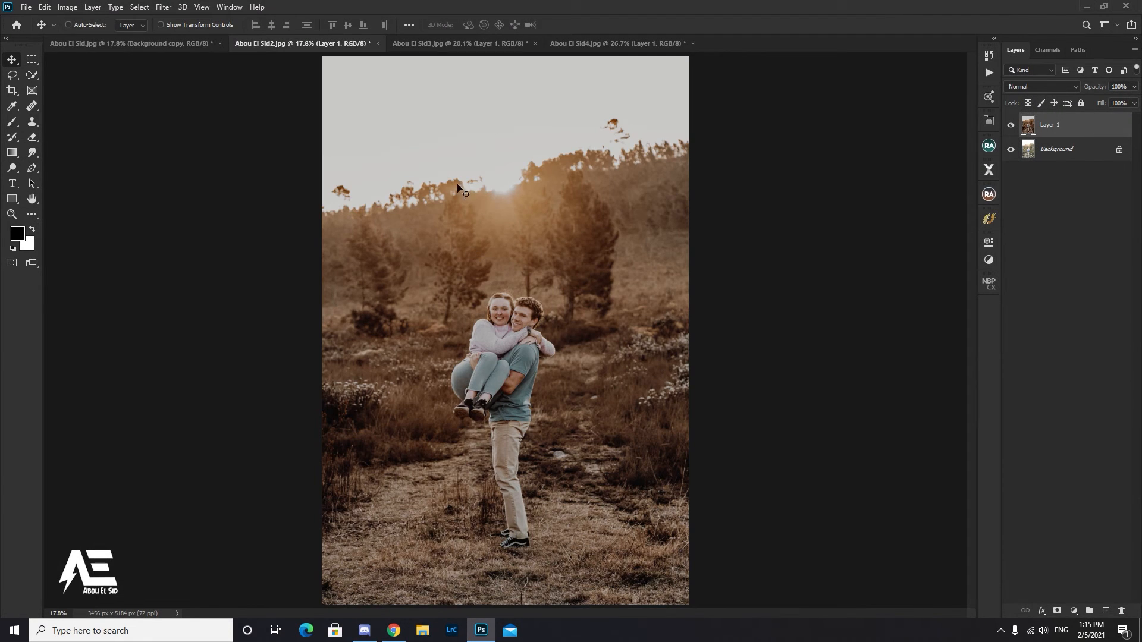
Step: Open Layer 1 of Abou El Sid3.jpg in Camera Raw and choose the favorite preset "Abou El Sid"
left_click(439, 48)
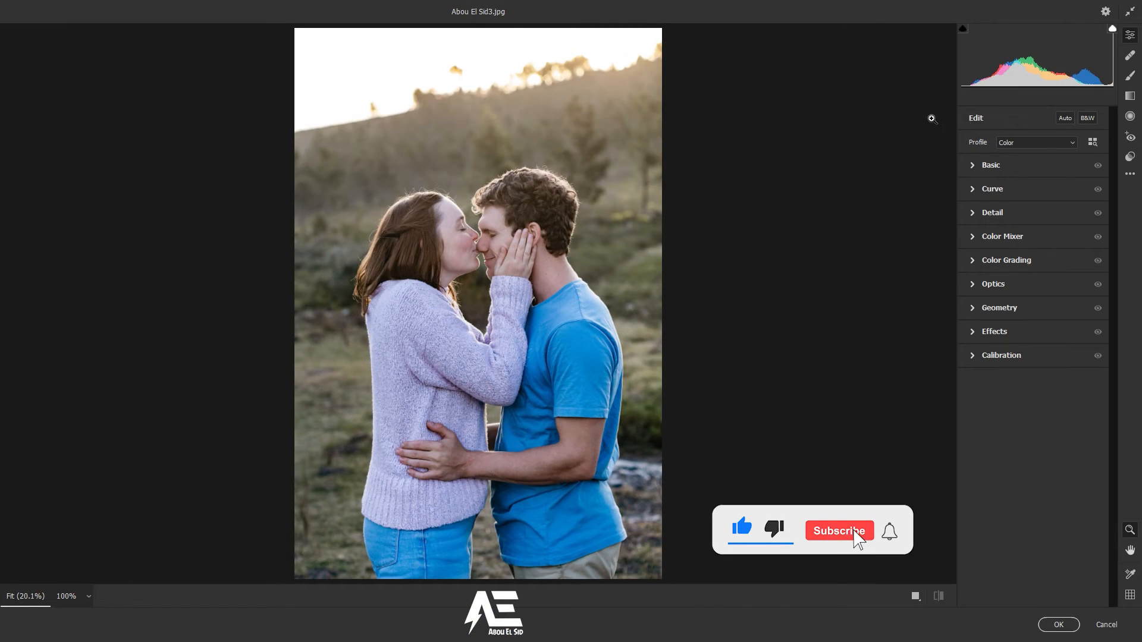
left_click(1130, 156)
left_click(1032, 158)
left_click(1033, 158)
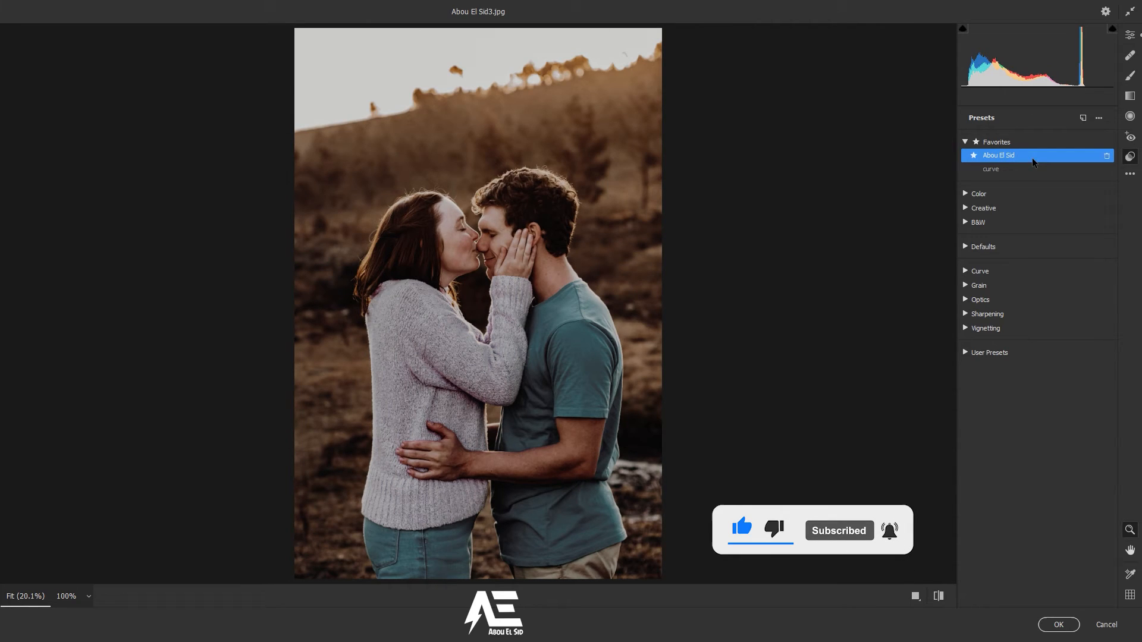
Step: Set Exposure to -0.75, apply the Camera Raw adjustments to Abou El Sid3.jpg, and compare the graded layer with the original
left_click(1130, 36)
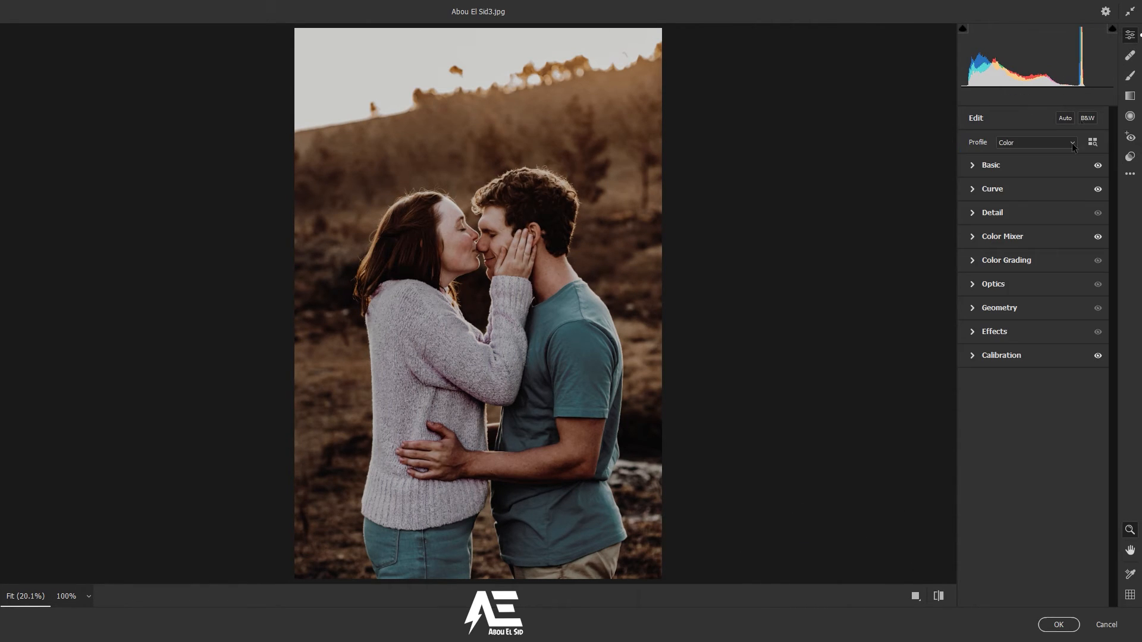
left_click(976, 166)
left_click(1022, 258)
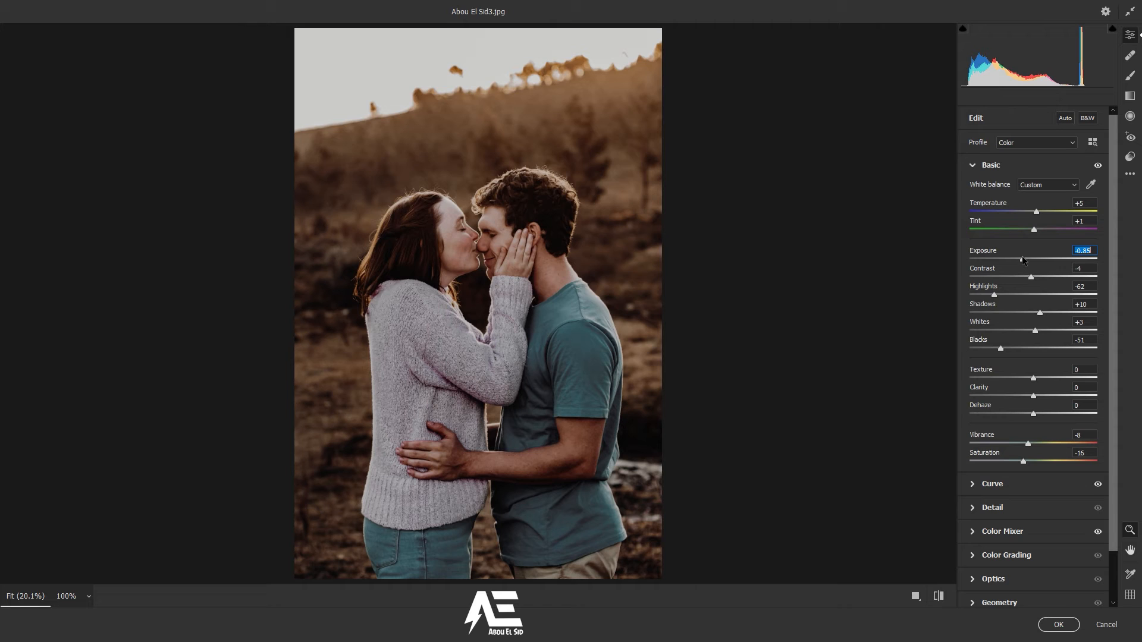
left_click_drag(1022, 257, 1023, 257)
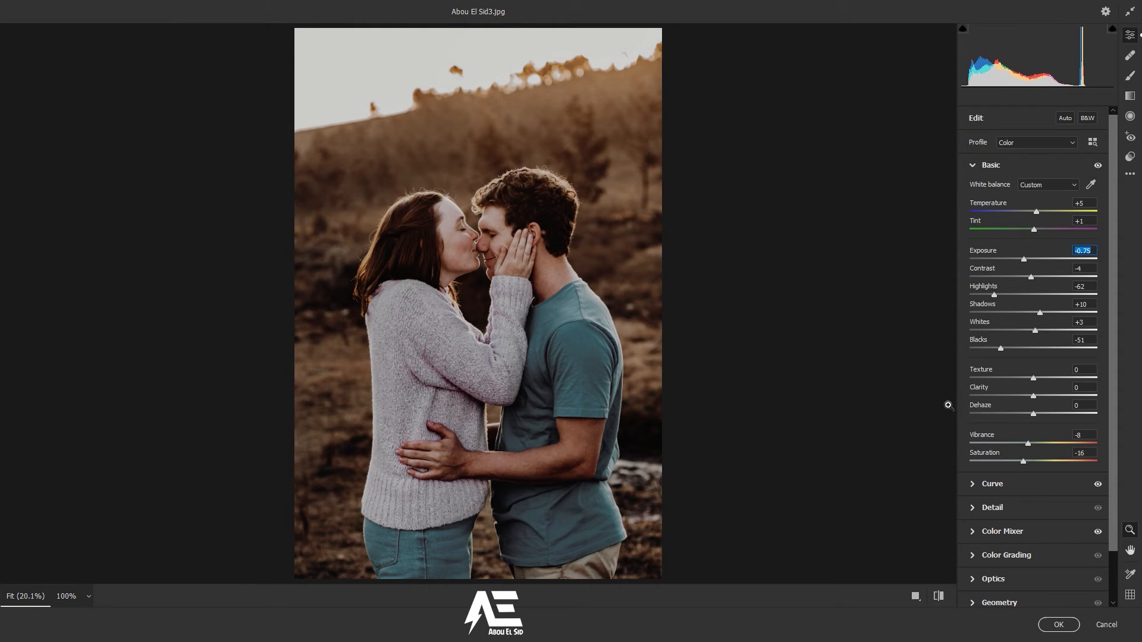
left_click(939, 596)
left_click(1059, 624)
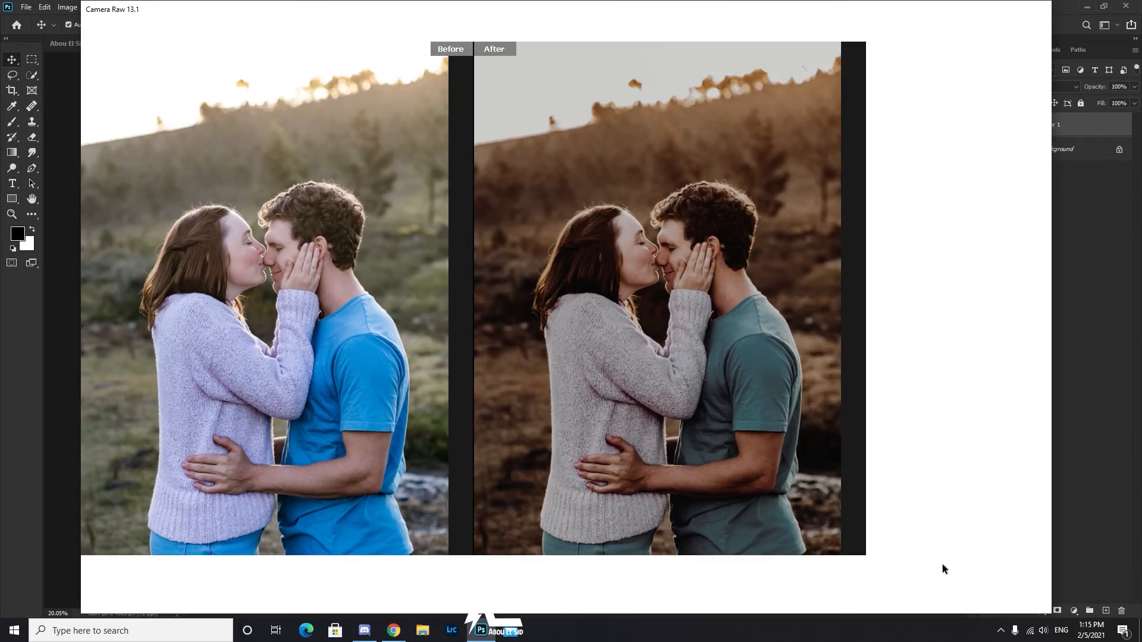
left_click(1010, 127)
left_click(1010, 127)
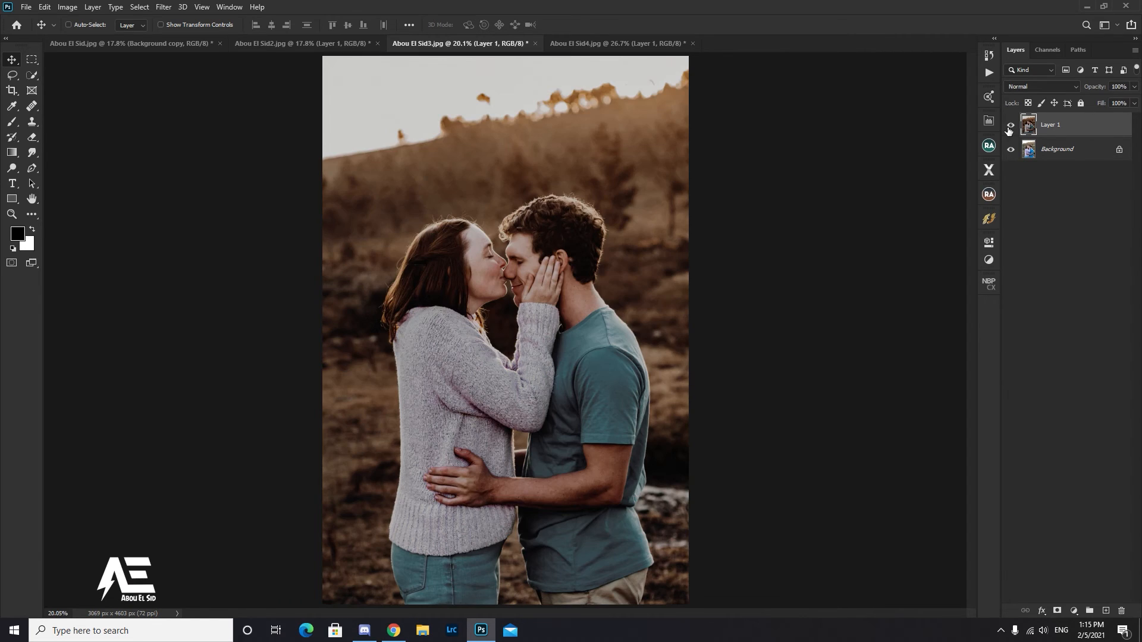
Step: Apply the "Abou El Sid" preset to Layer 1 of Abou El Sid4.jpg in Camera Raw, comparing before and after side by side
left_click(638, 45)
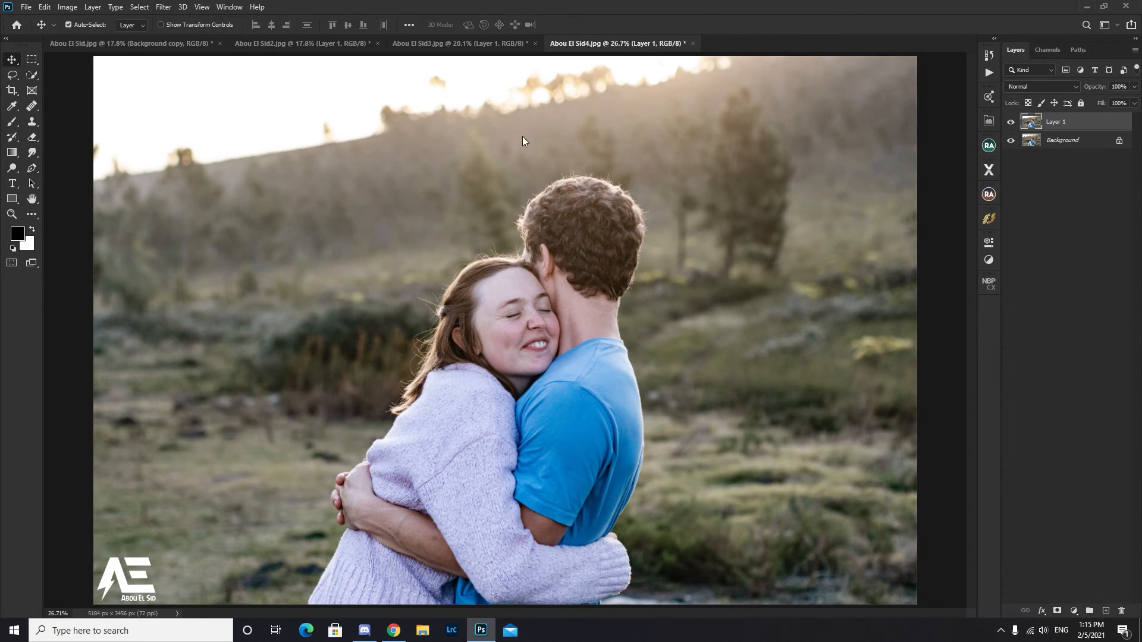
key("ctrl+shift+a")
left_click(1130, 156)
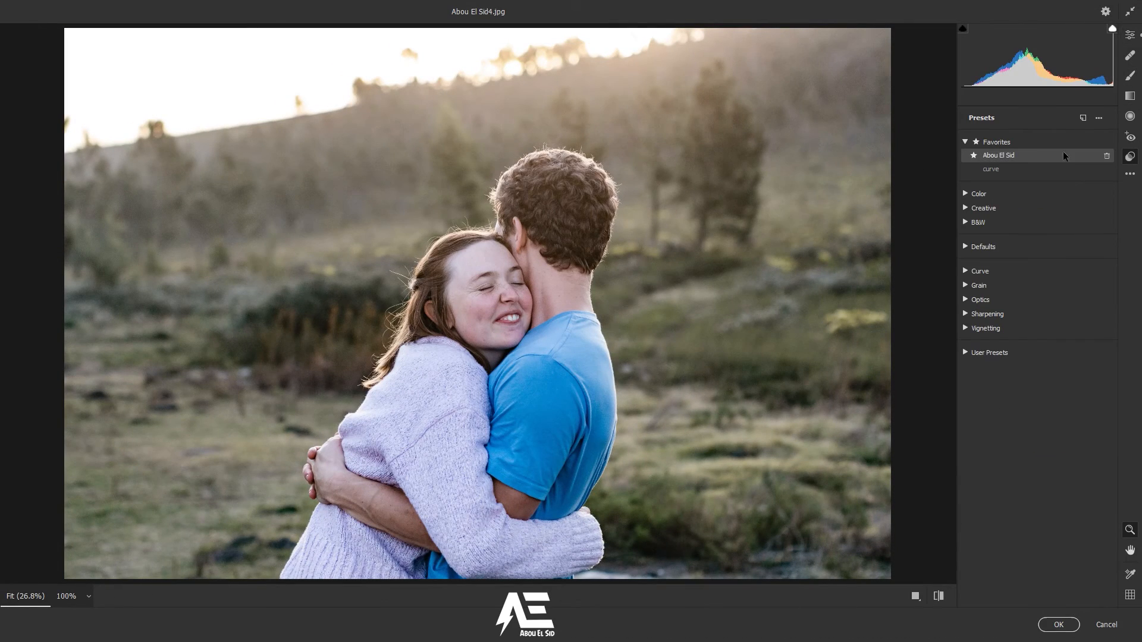
left_click(1014, 156)
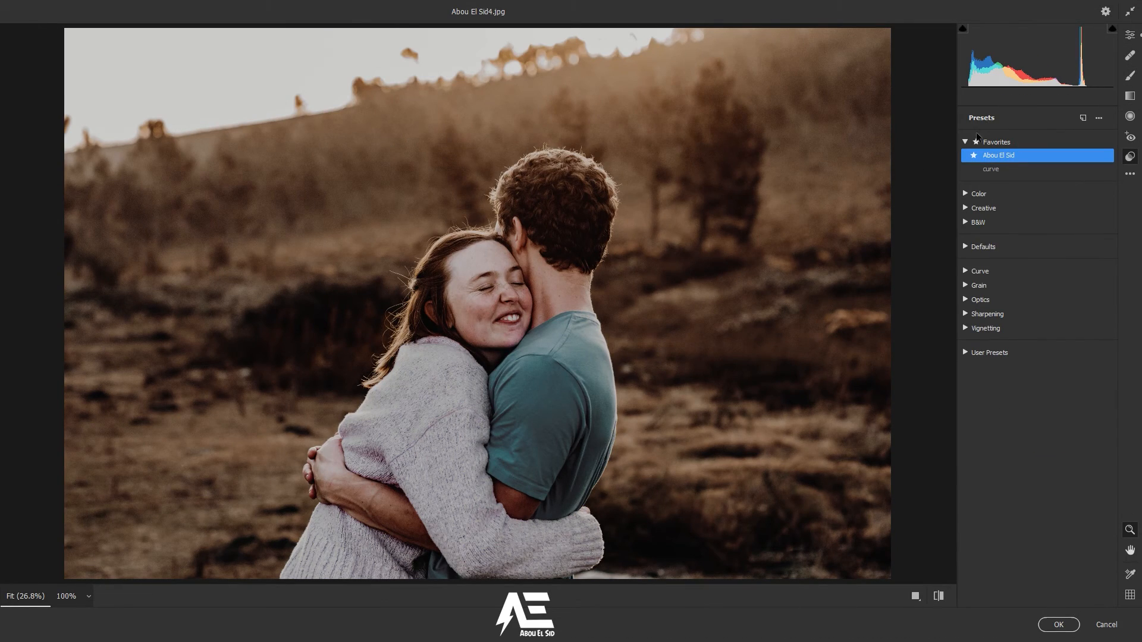
left_click(966, 141)
left_click(1131, 35)
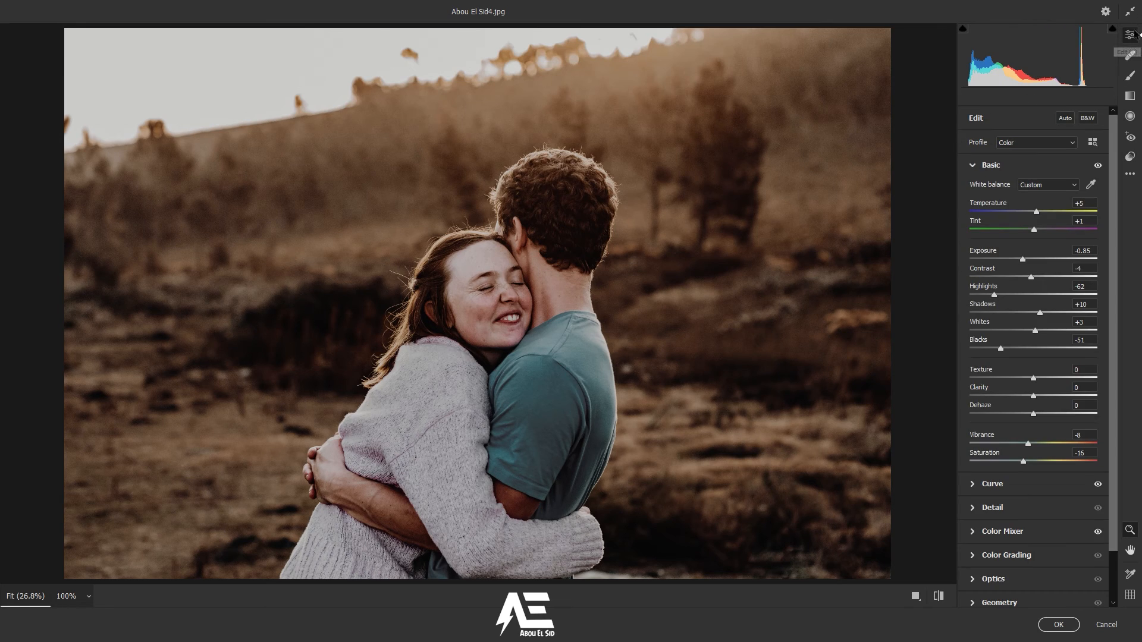
left_click(916, 596)
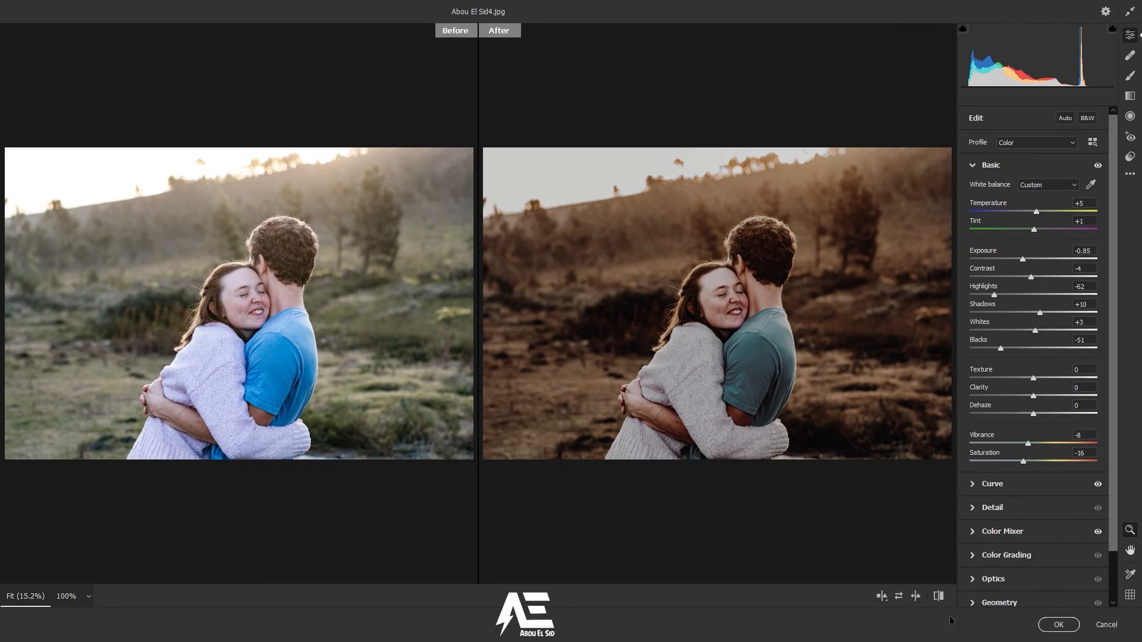
left_click(1059, 625)
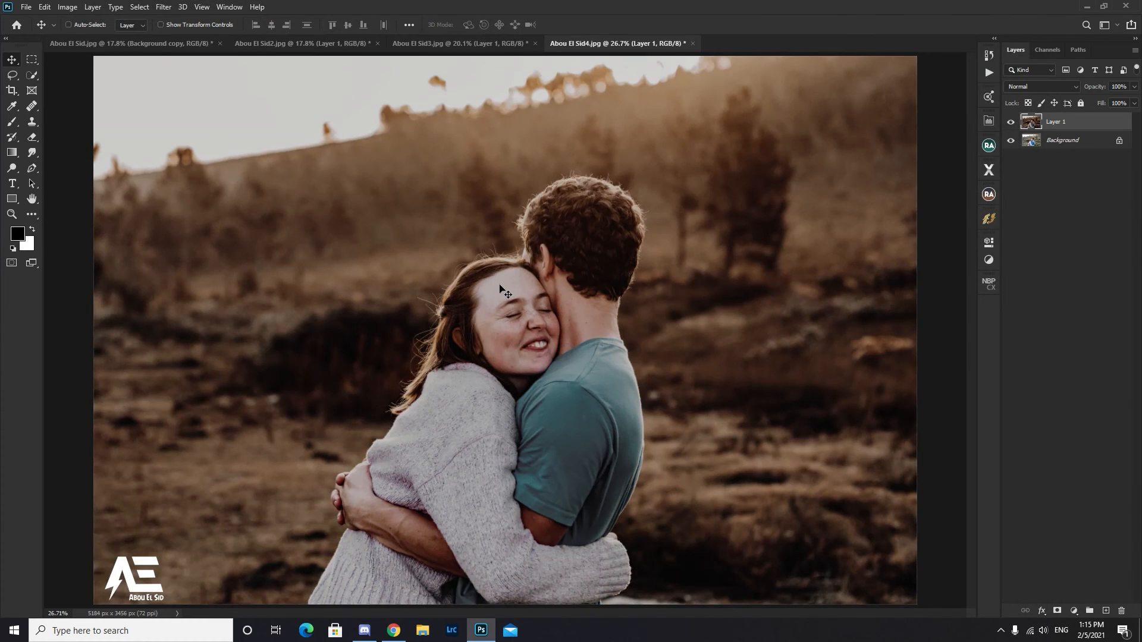
Step: Compare Layer 1 of Abou El Sid4.jpg with its original, and review the grade across all four open photos
left_click(1011, 122)
left_click(1011, 121)
left_click(473, 45)
left_click(309, 45)
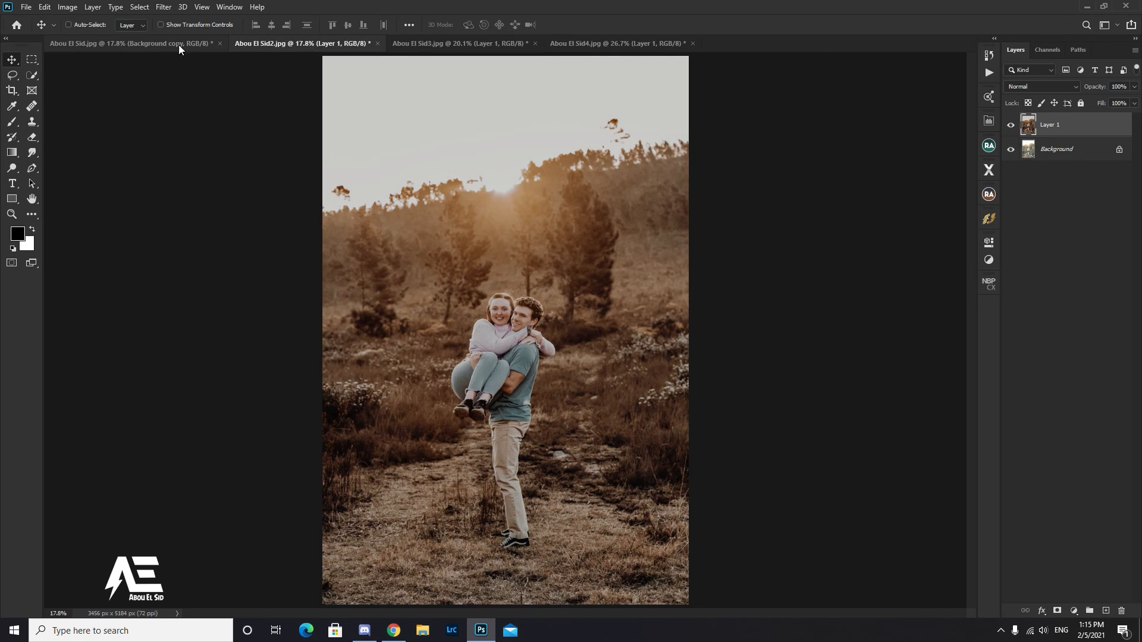
left_click(130, 47)
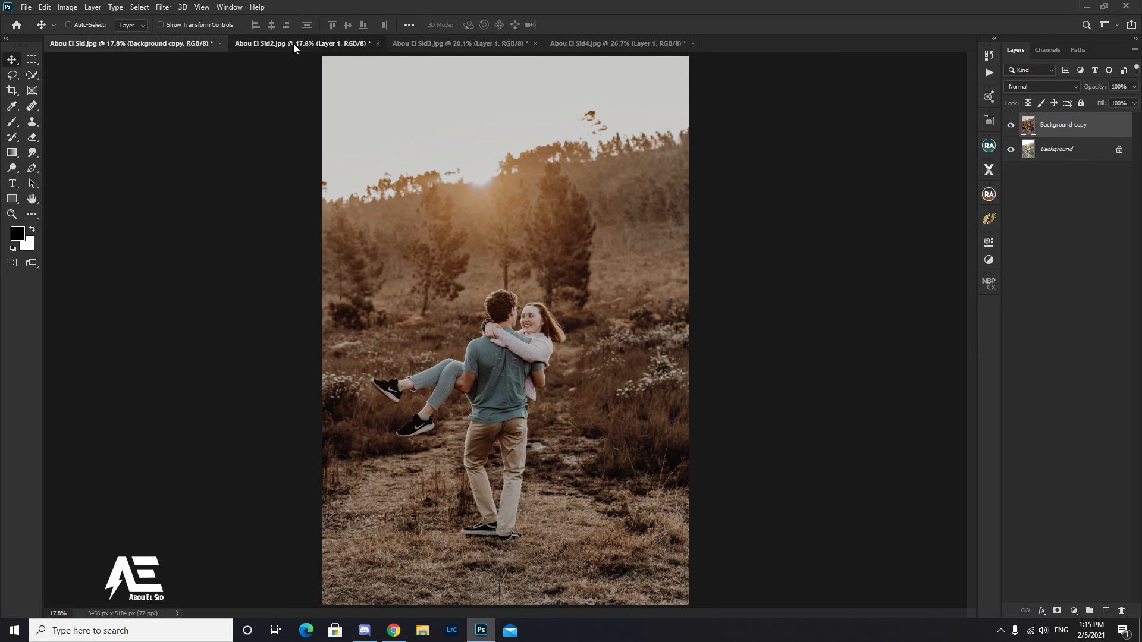
left_click(493, 46)
left_click(598, 46)
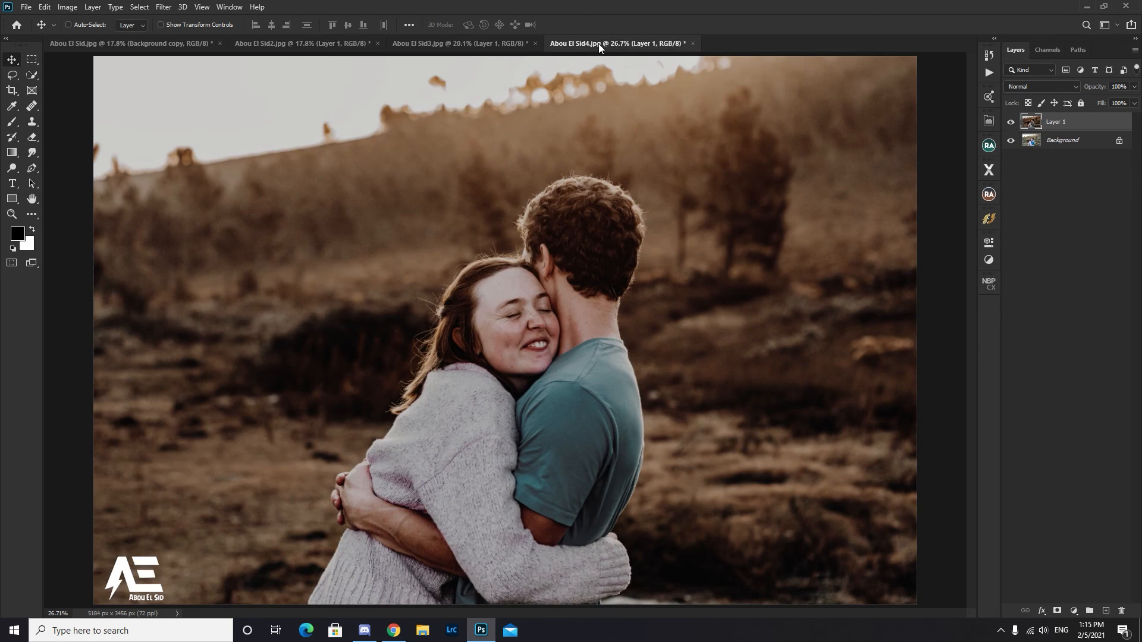